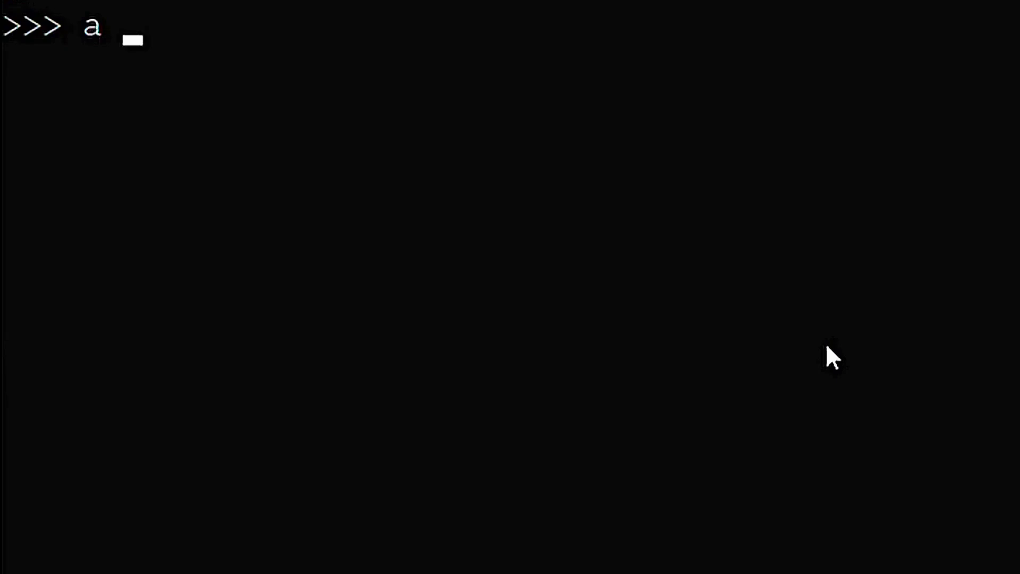
{"action": "type", "text": "= [1,"}
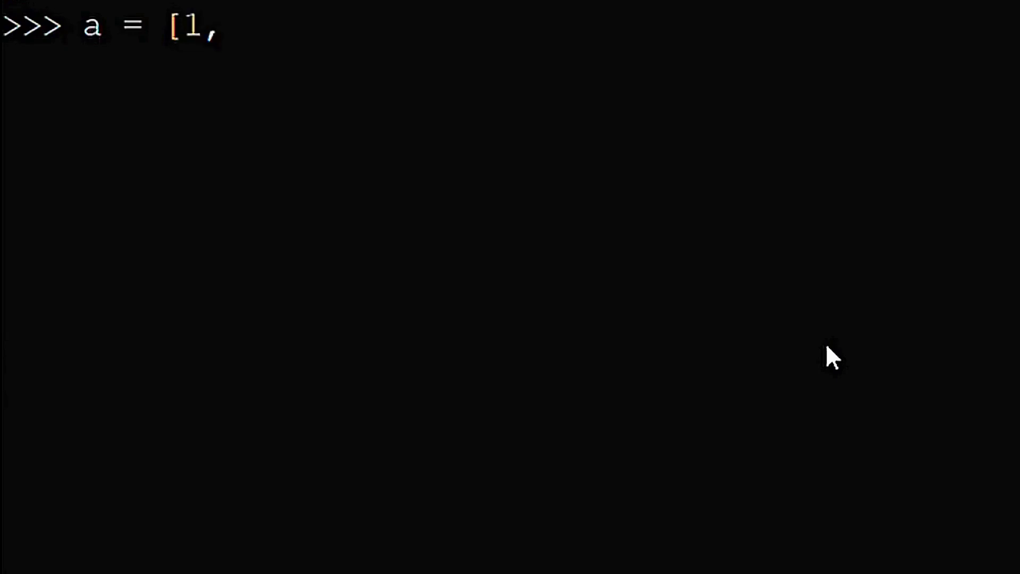
{"action": "type", "text": " 2, 3]"}
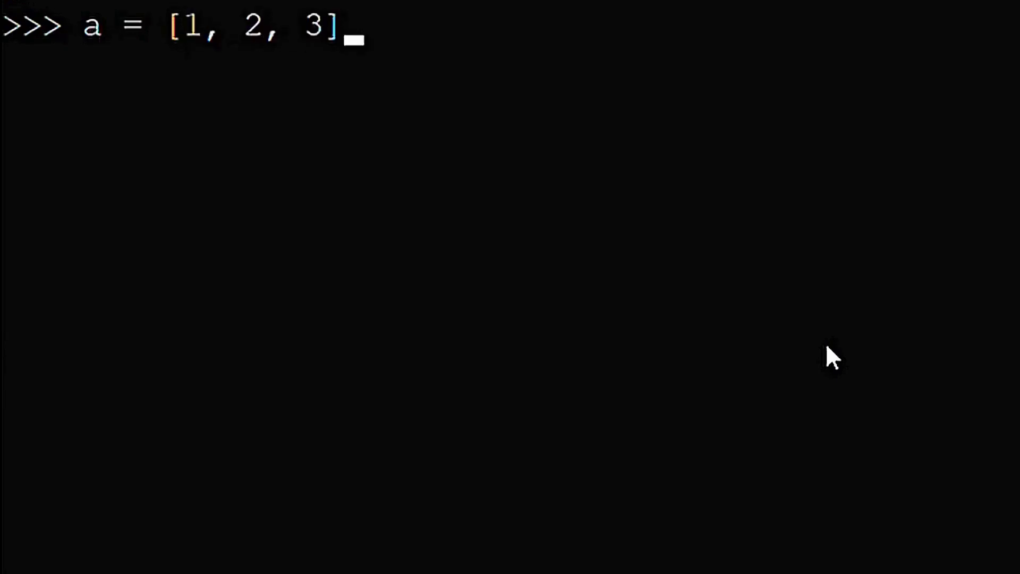
Step: Create a = [1, 2, 3], append 4 to get [1, 2, 3, 4], then run a = a.append(5)
{"action": "key", "text": "Return"}
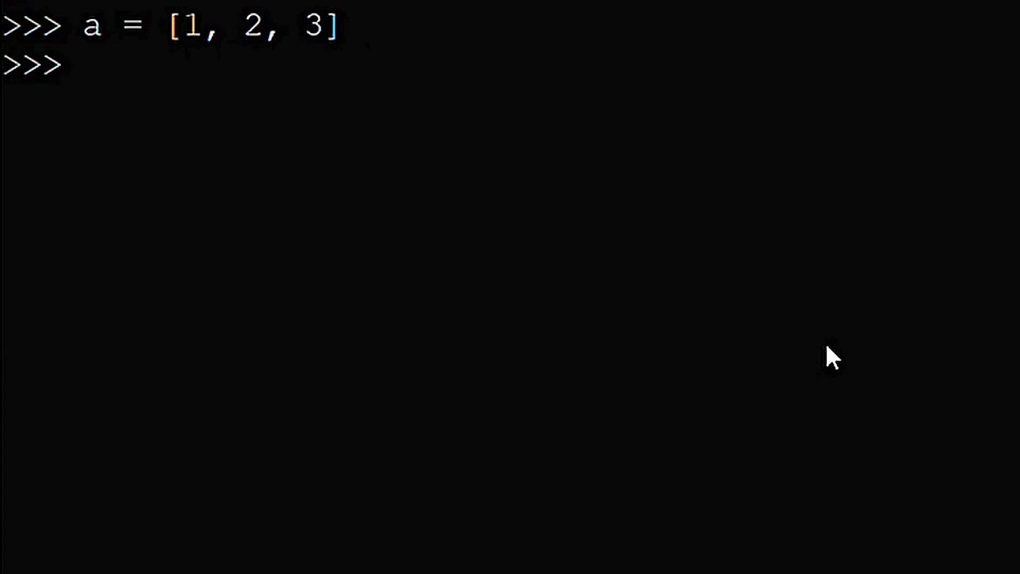
{"action": "type", "text": "a.append"}
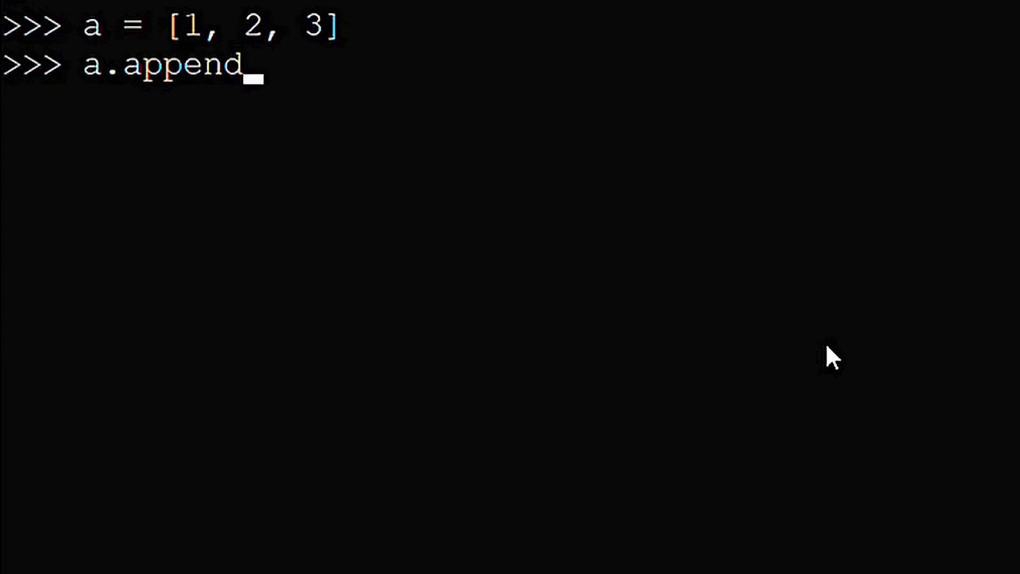
{"action": "type", "text": "("}
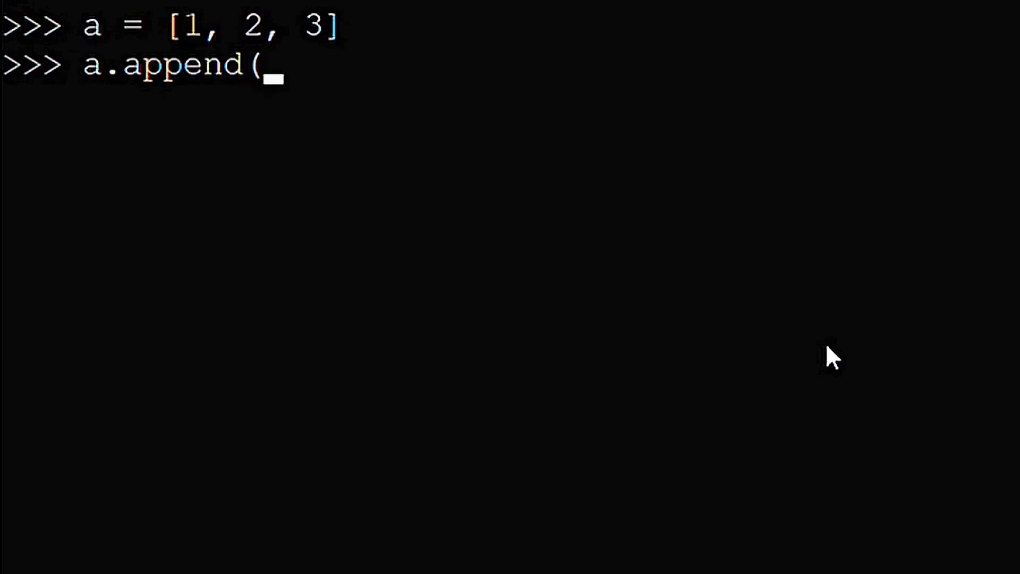
{"action": "type", "text": "4"}
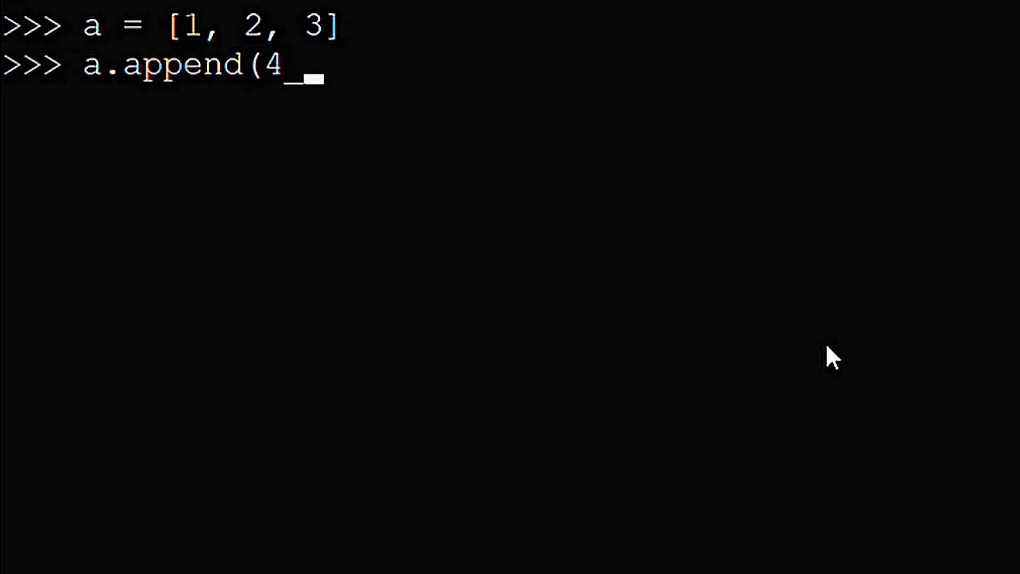
{"action": "type", "text": ")"}
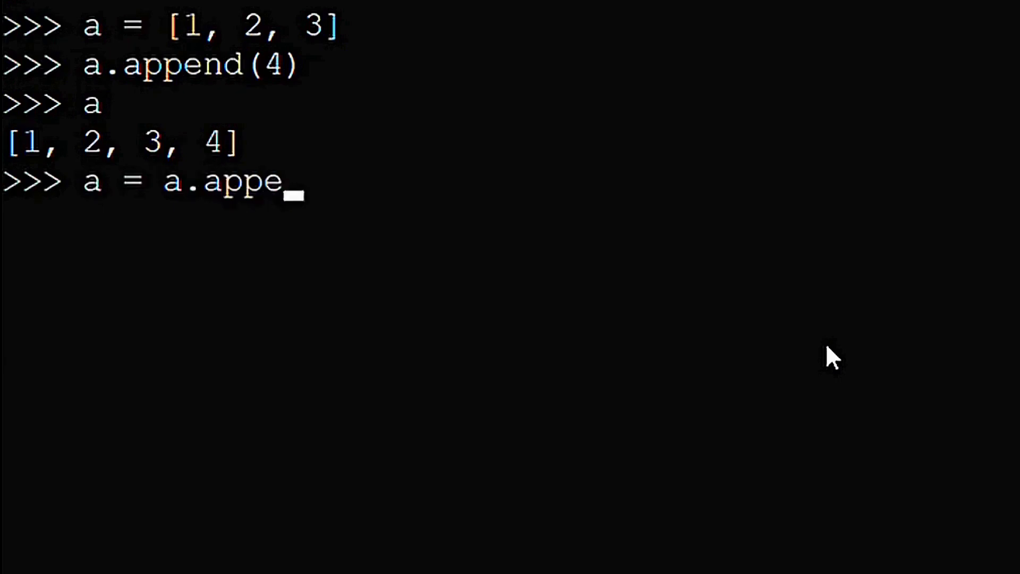
{"action": "type", "text": "nd(5"}
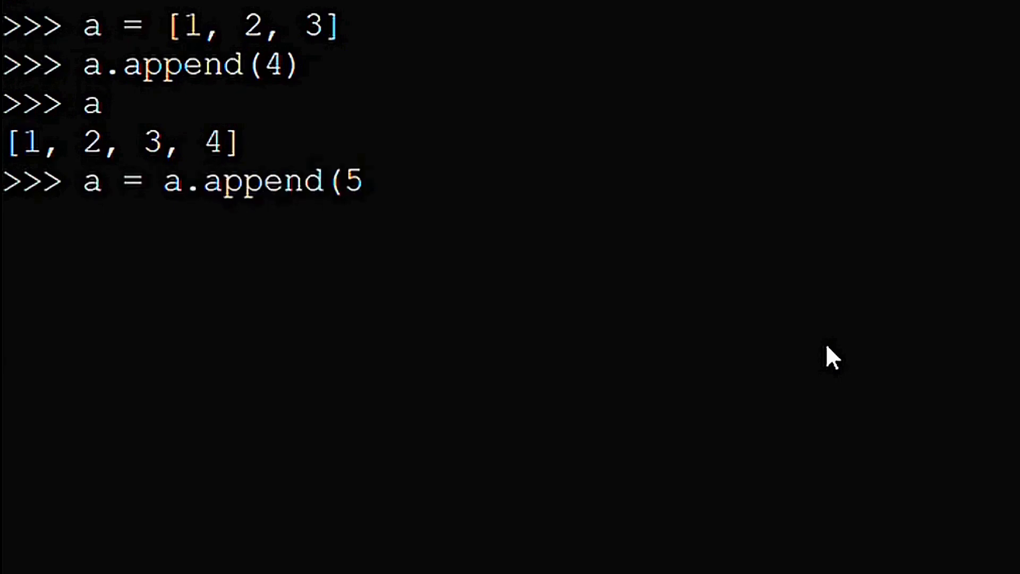
{"action": "type", "text": ")"}
{"action": "key", "text": "Return"}
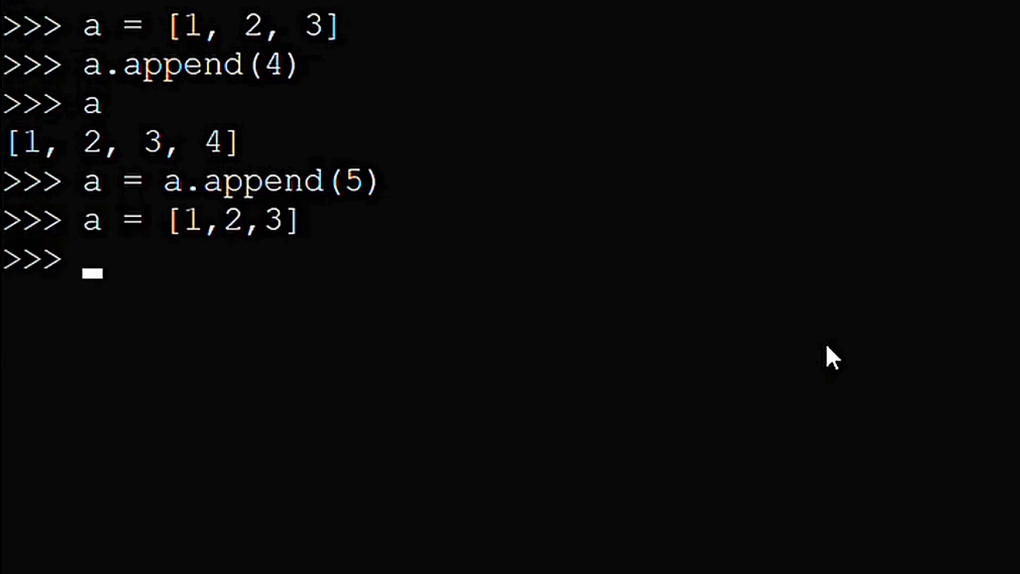
{"action": "type", "text": "a."}
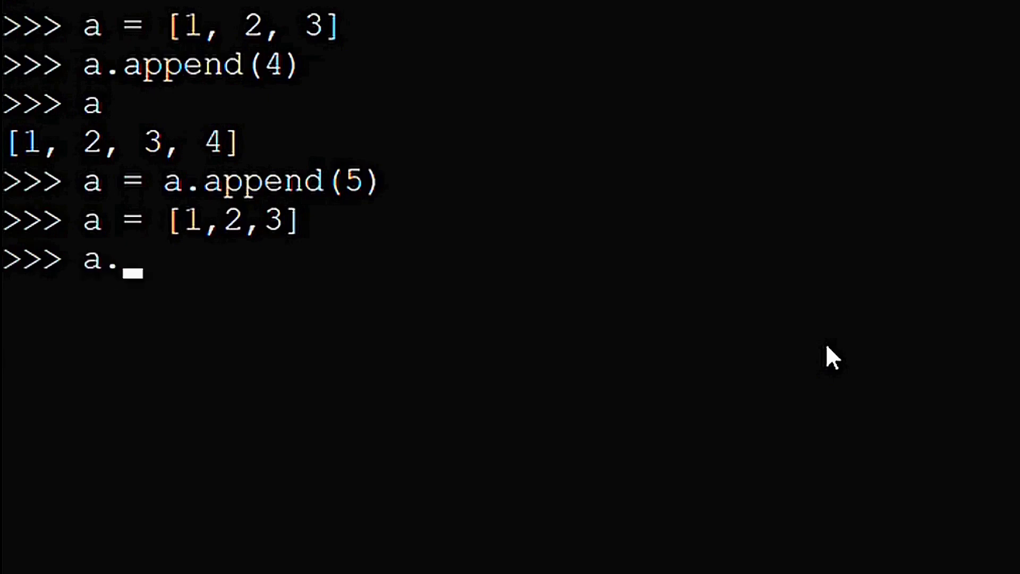
{"action": "type", "text": "append"}
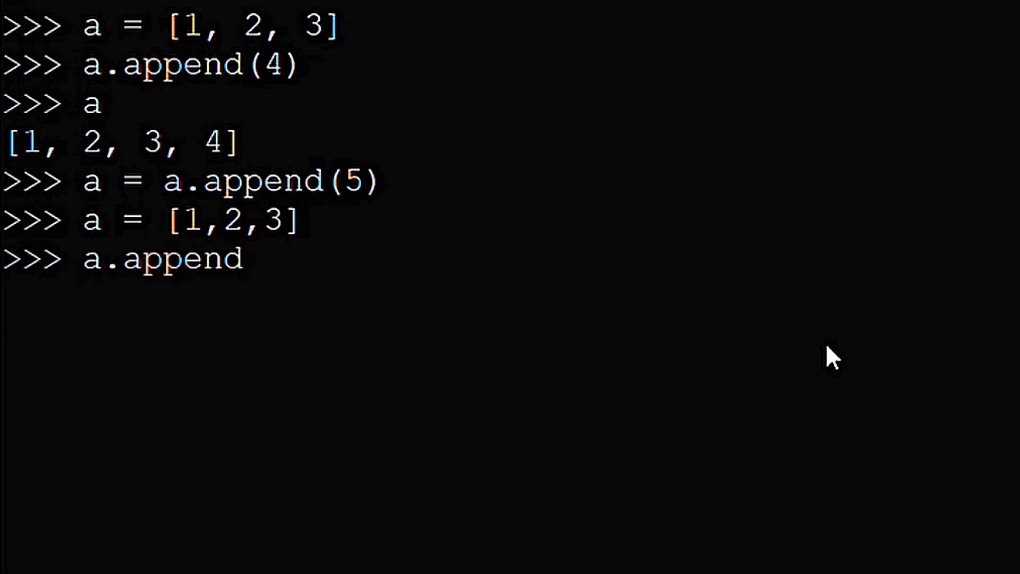
{"action": "type", "text": "([4,5,"}
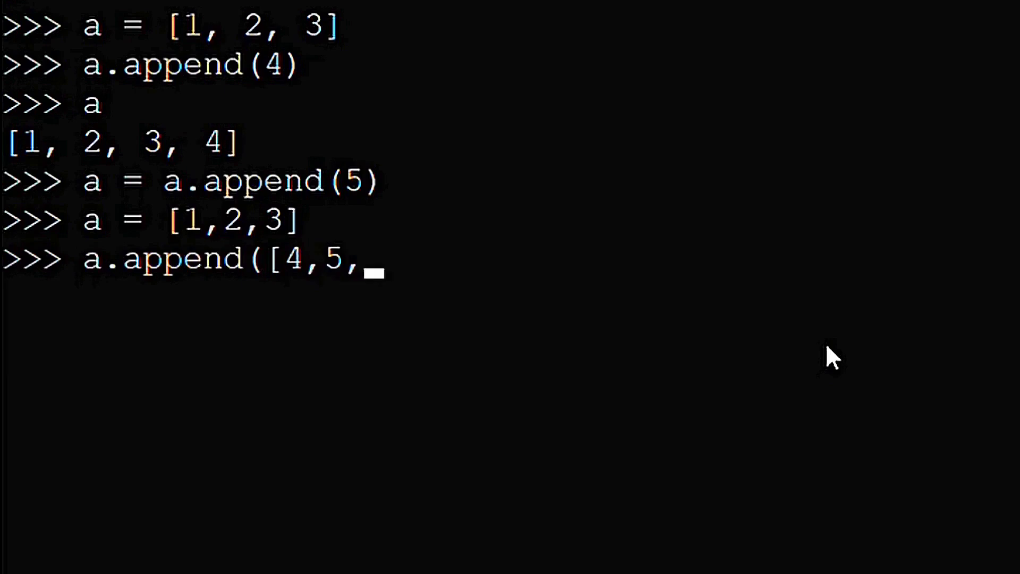
{"action": "type", "text": "6])"}
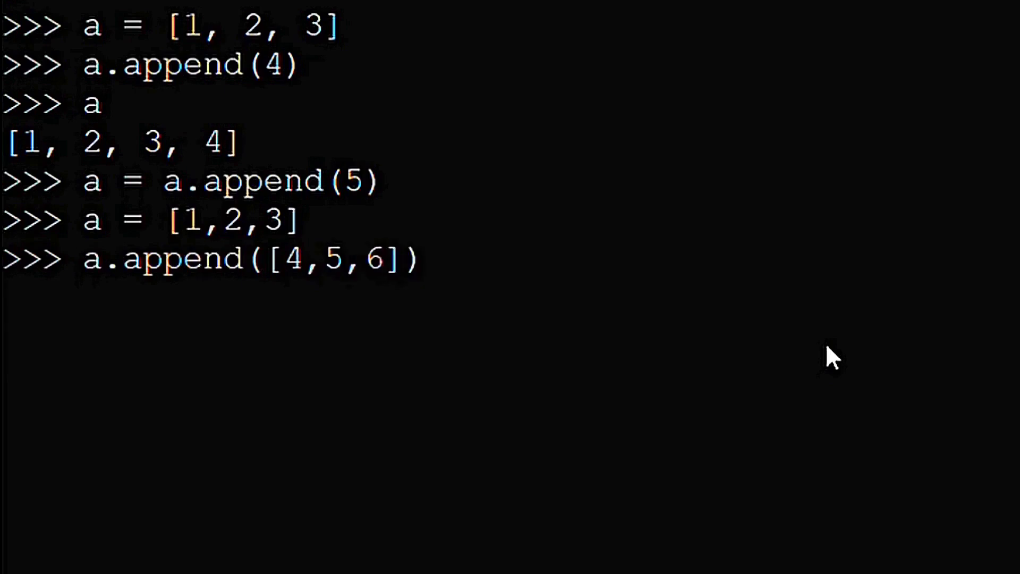
Step: Append [4,5,6] to a = [1,2,3] and display the nested result [1, 2, 3, [4, 5, 6]]
{"action": "key", "text": "Return"}
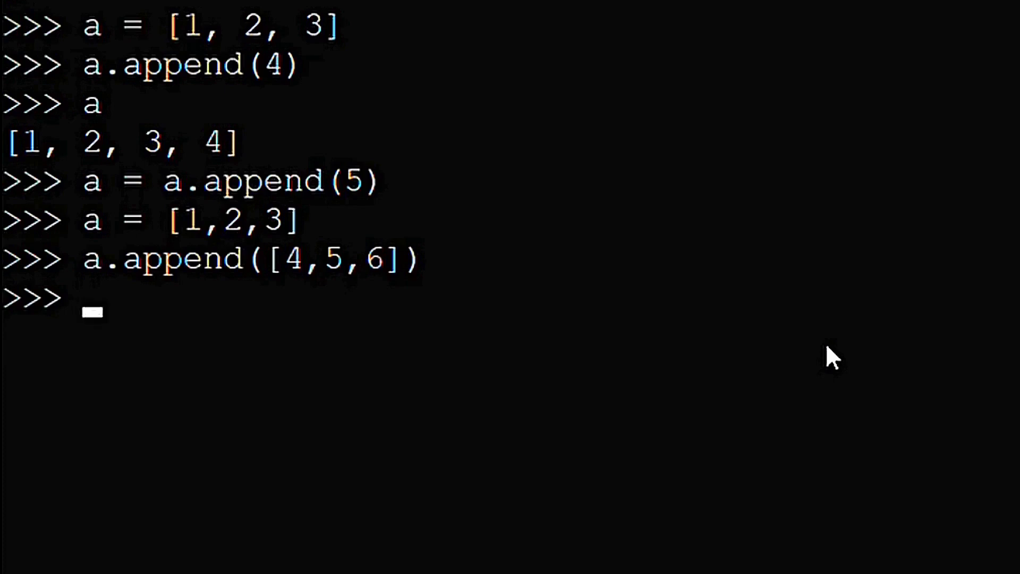
{"action": "type", "text": "a"}
{"action": "key", "text": "Return"}
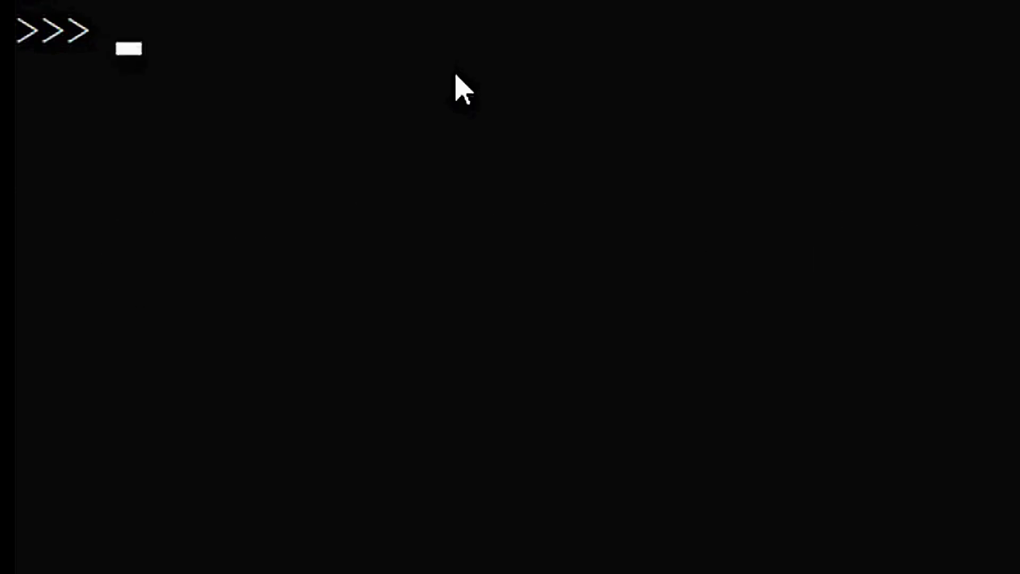
{"action": "type", "text": "a ="}
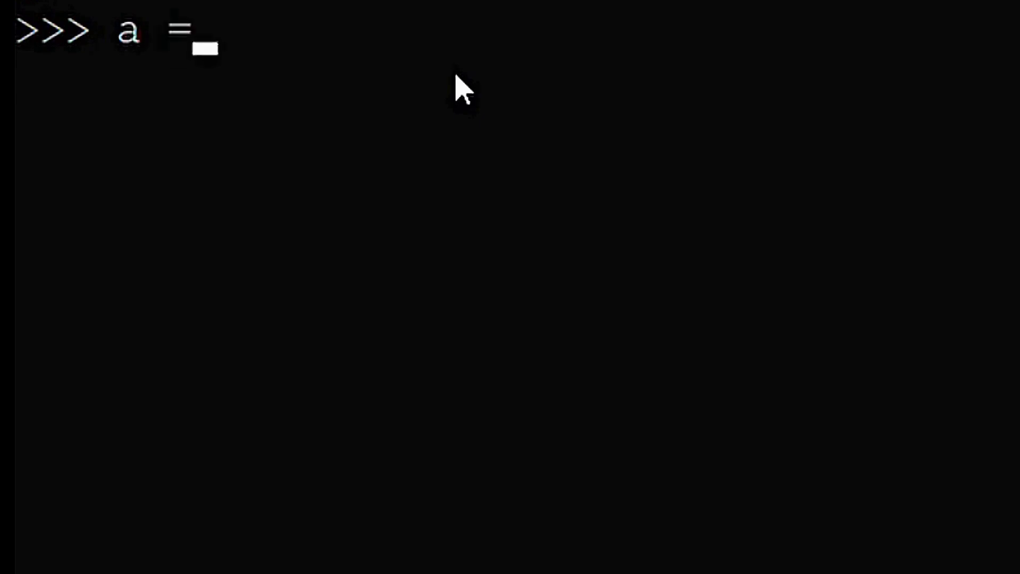
{"action": "type", "text": " ["}
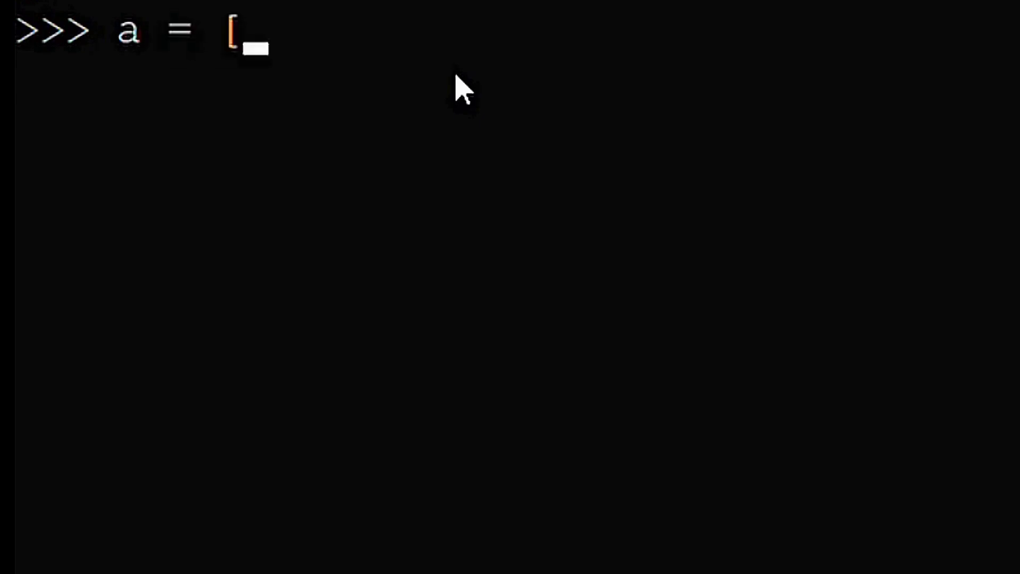
{"action": "type", "text": "1,2,3"}
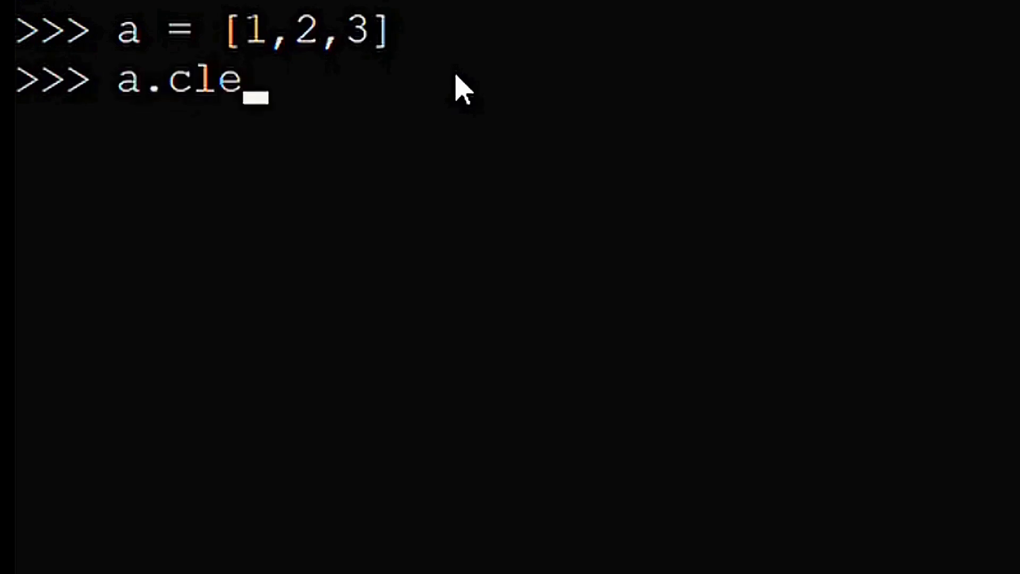
{"action": "type", "text": "ar()"}
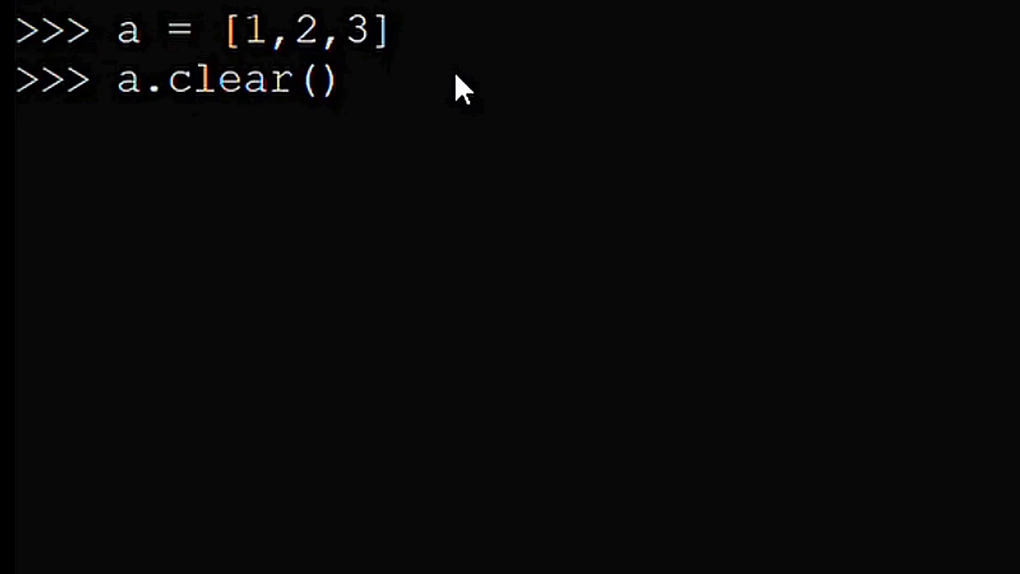
Step: Clear a = [1,2,3] to show [], then show a = a.clear() leaves a displaying nothing
{"action": "key", "text": "Return"}
{"action": "type", "text": "a"}
{"action": "key", "text": "Return"}
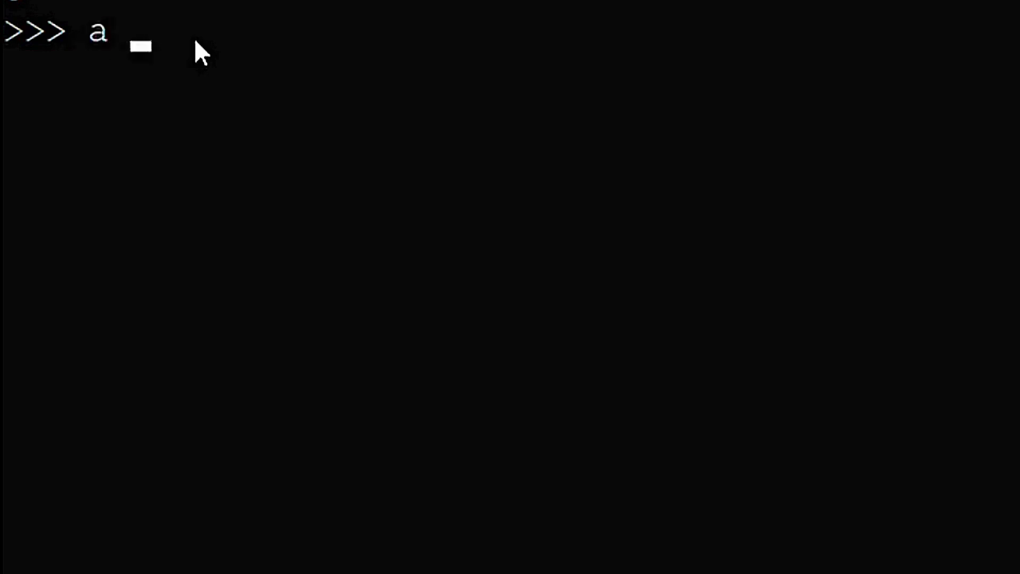
{"action": "type", "text": "= [1,2"}
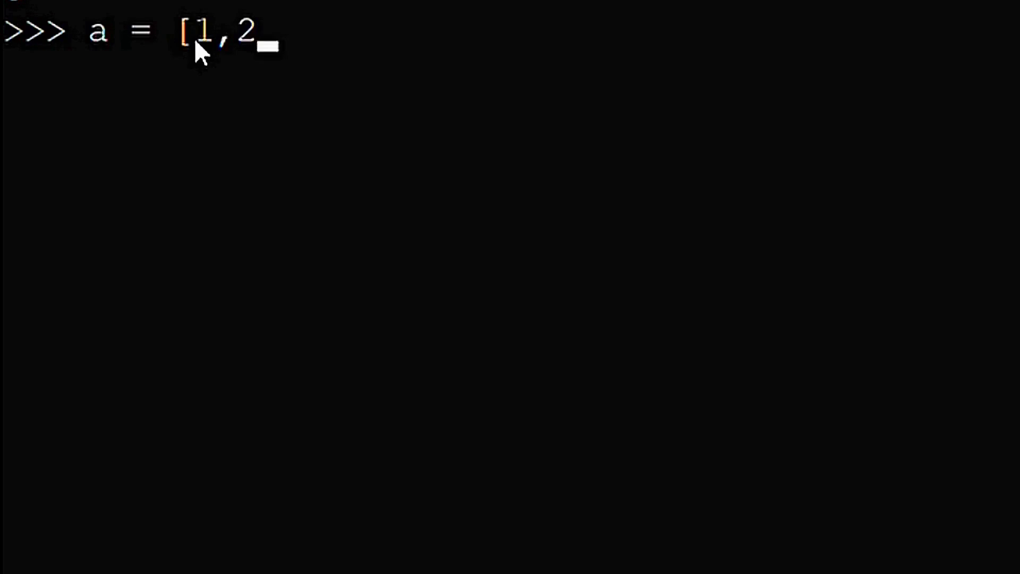
{"action": "type", "text": ",3]"}
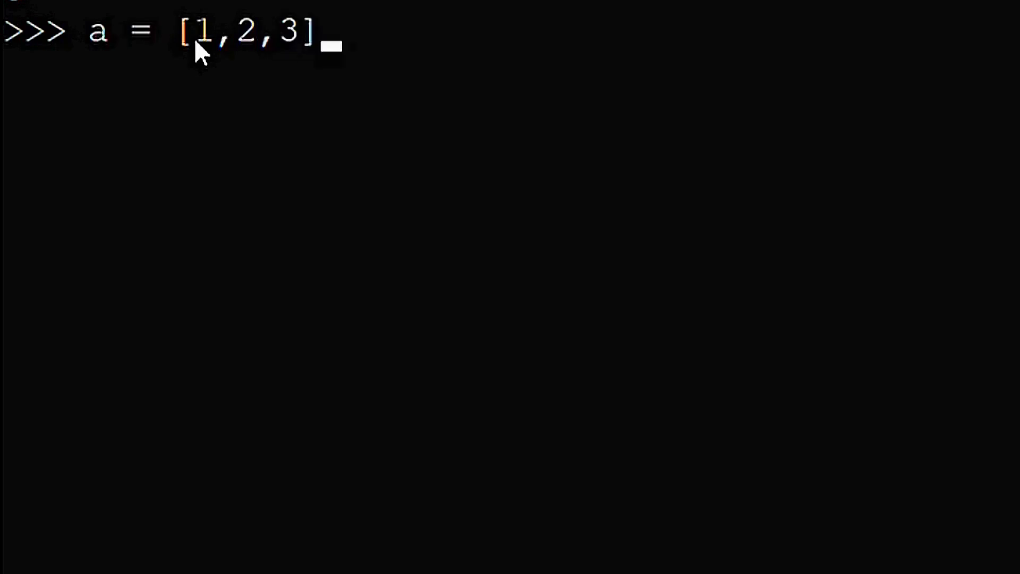
Step: Set a = [1,2,3] and b = a, change b[0] to 5, and show a as [5, 2, 3]
{"action": "key", "text": "Return"}
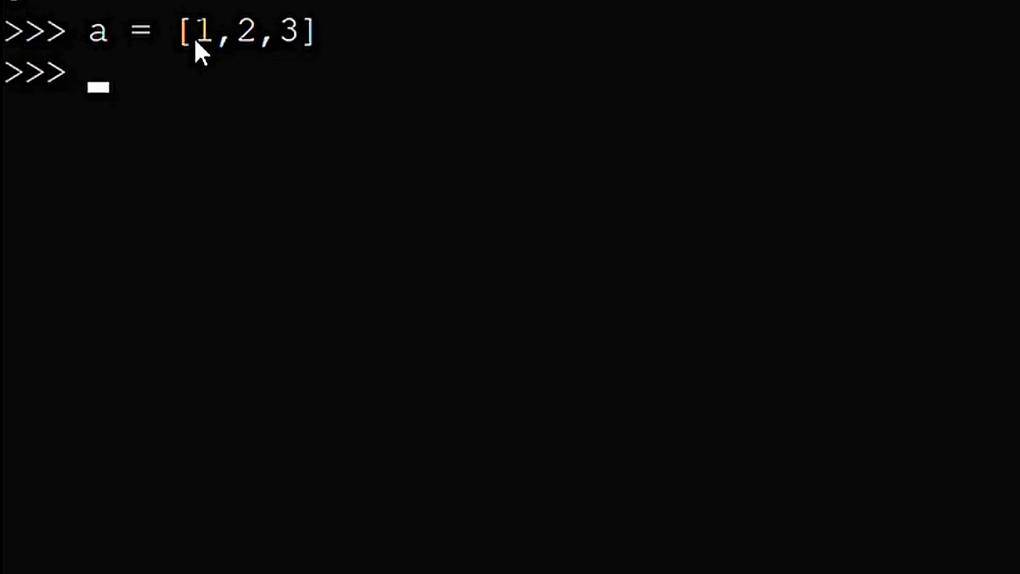
{"action": "type", "text": "b"}
{"action": "type", "text": " ="}
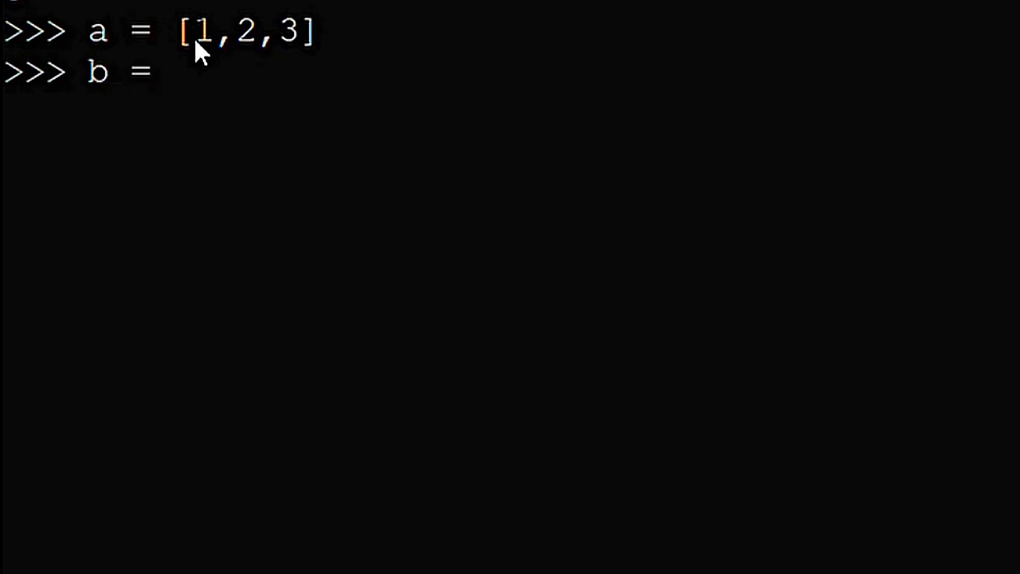
{"action": "type", "text": " a"}
{"action": "key", "text": "Return"}
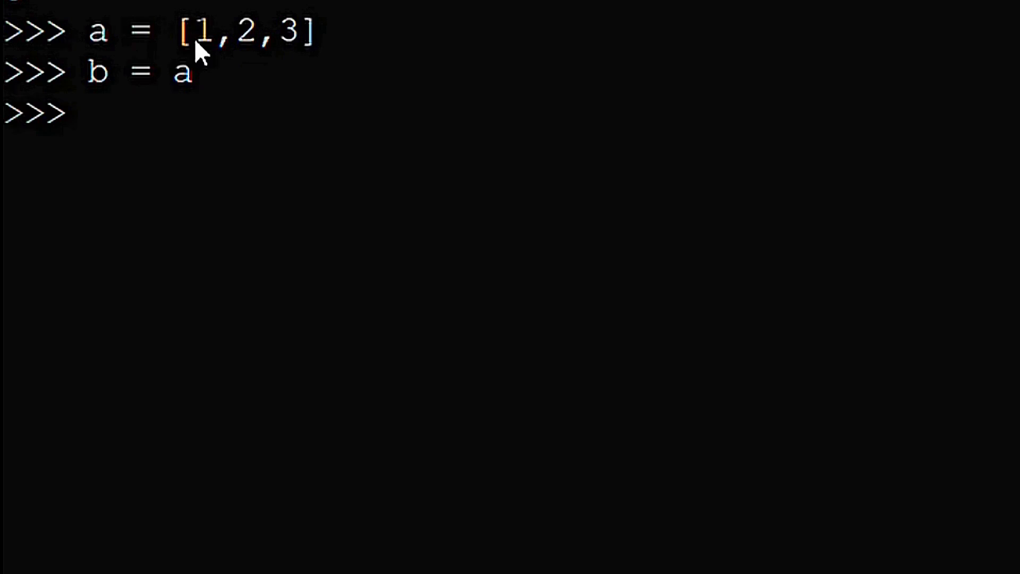
{"action": "type", "text": "b["}
{"action": "type", "text": "0] = "}
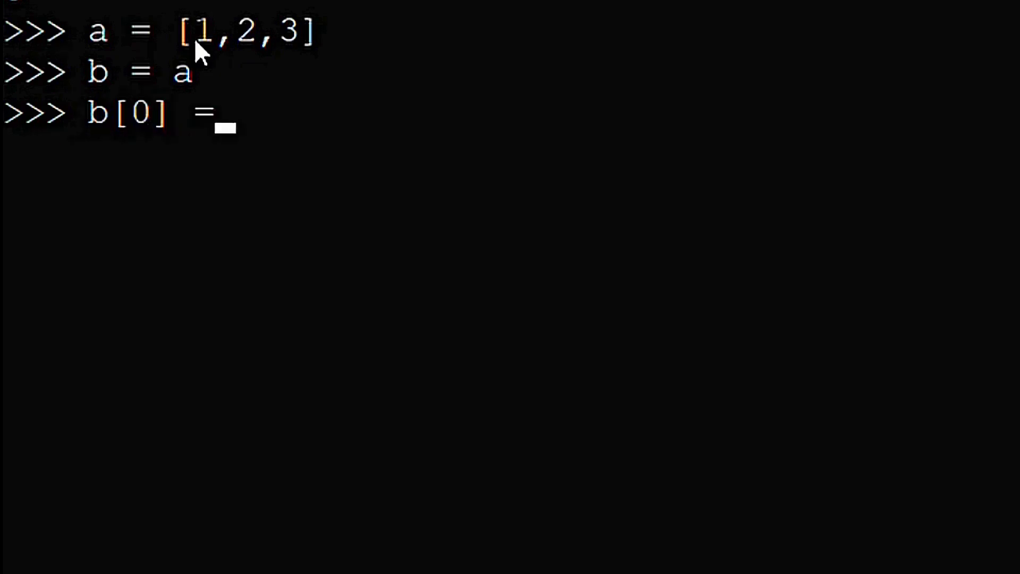
{"action": "type", "text": "5"}
{"action": "key", "text": "Return"}
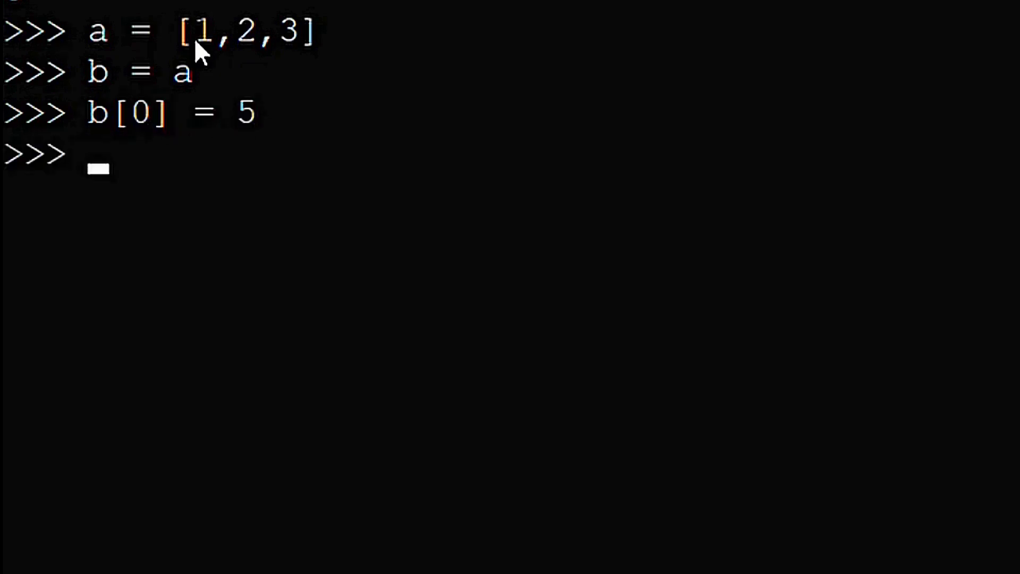
{"action": "type", "text": "a"}
{"action": "key", "text": "Return"}
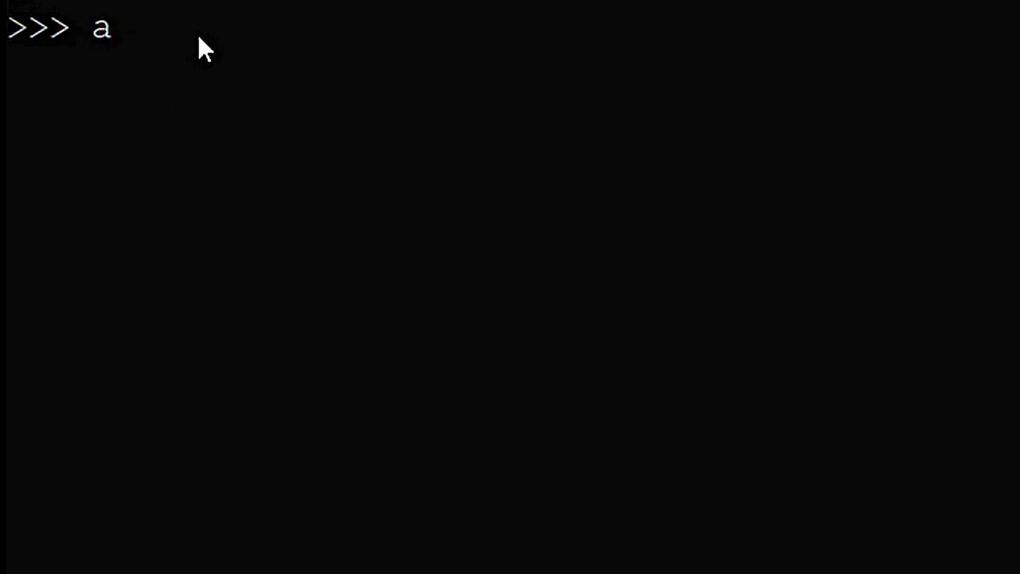
{"action": "type", "text": " ="}
{"action": "type", "text": " [1,2,3"}
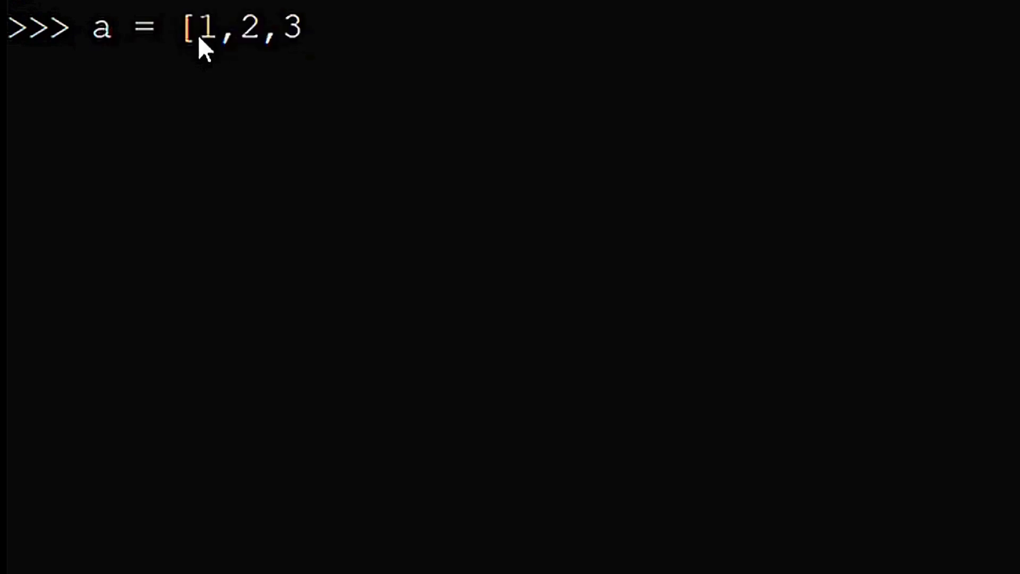
{"action": "type", "text": "]"}
Step: Set b = a.copy(), change b[0] to 5, and show a remains [1, 2, 3]
{"action": "key", "text": "Return"}
{"action": "type", "text": "b = a.copy()"}
{"action": "key", "text": "Return"}
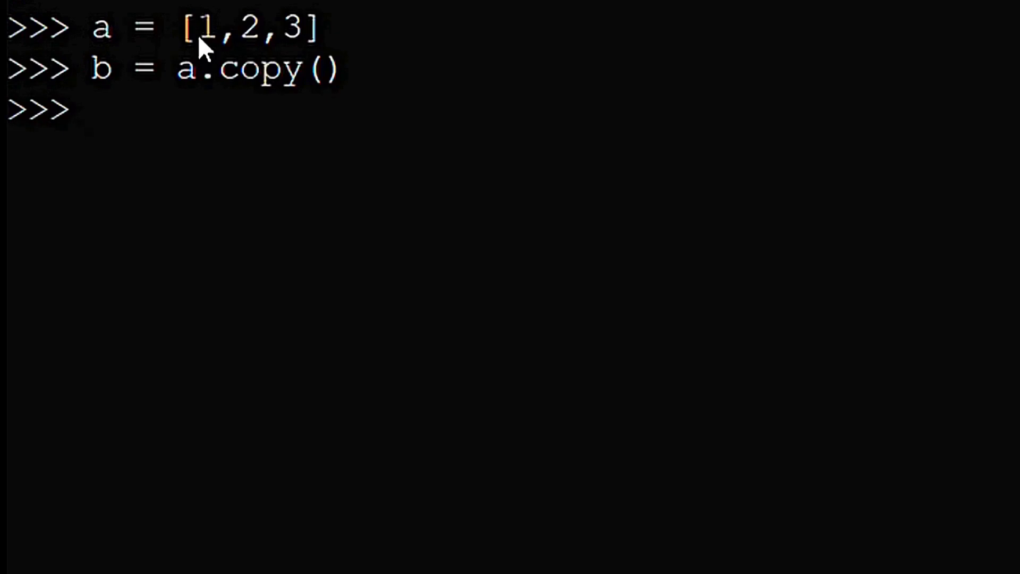
{"action": "type", "text": "b[0"}
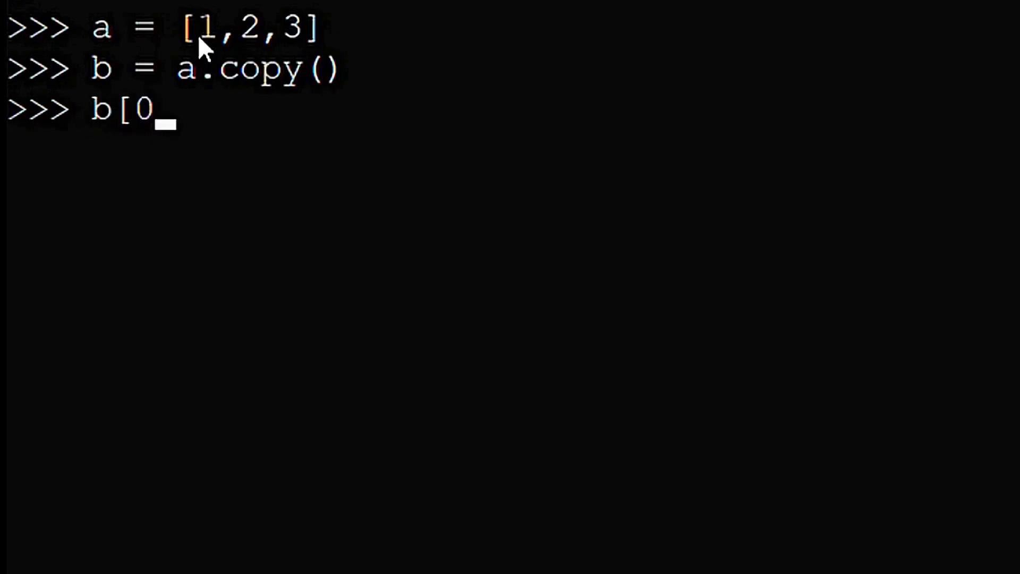
{"action": "type", "text": "] = "}
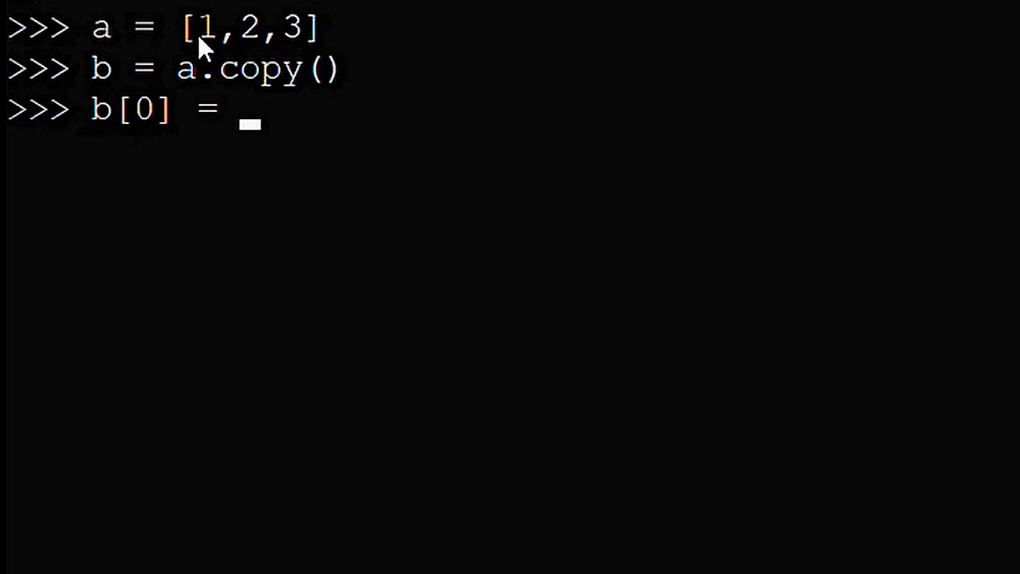
{"action": "type", "text": "5"}
{"action": "key", "text": "Return"}
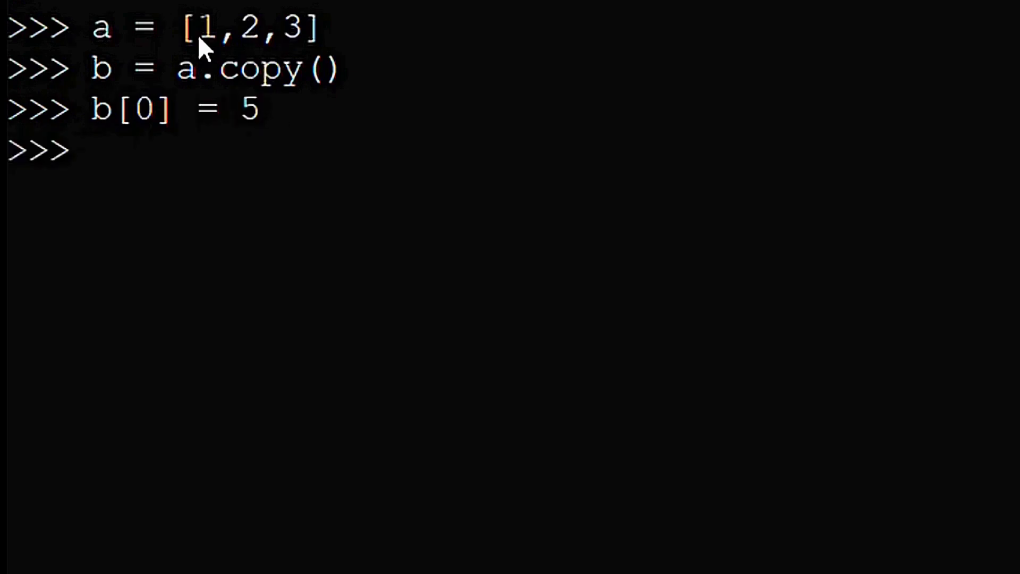
{"action": "type", "text": "a"}
{"action": "key", "text": "Return"}
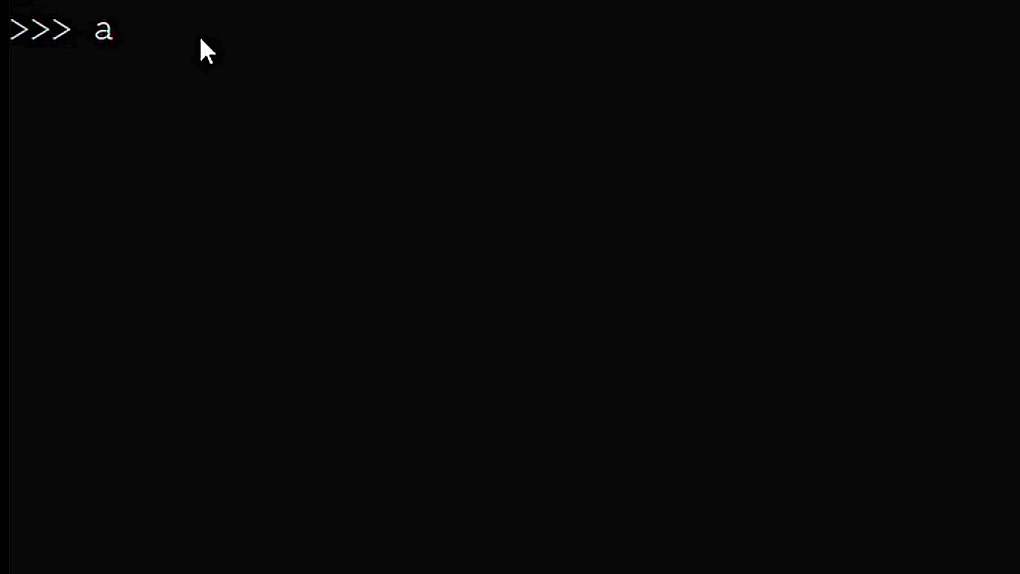
{"action": "type", "text": " ="}
{"action": "type", "text": " [["}
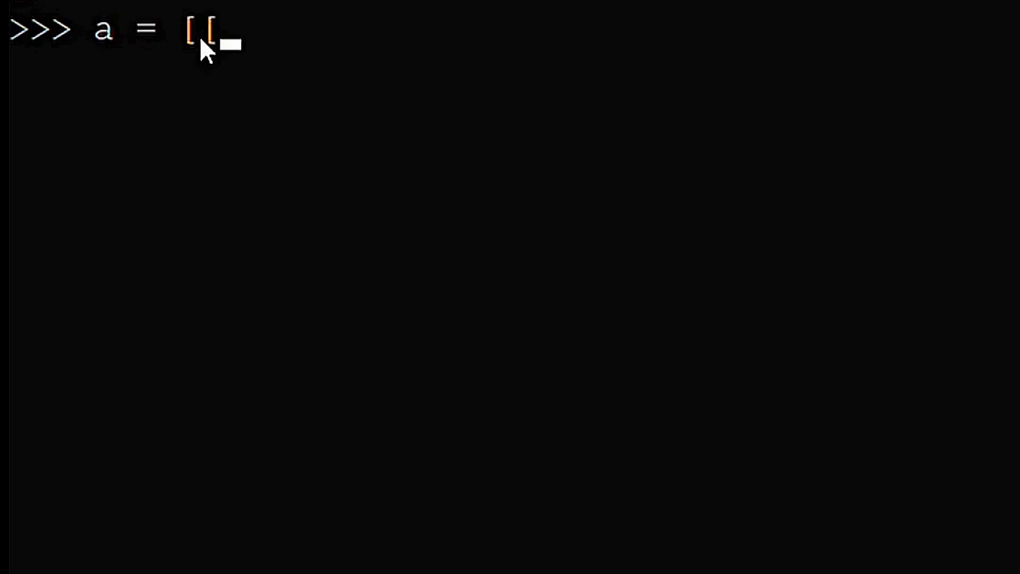
{"action": "type", "text": "1]]"}
Step: Define a = [[1]] and run b = a.copy()
{"action": "key", "text": "Return"}
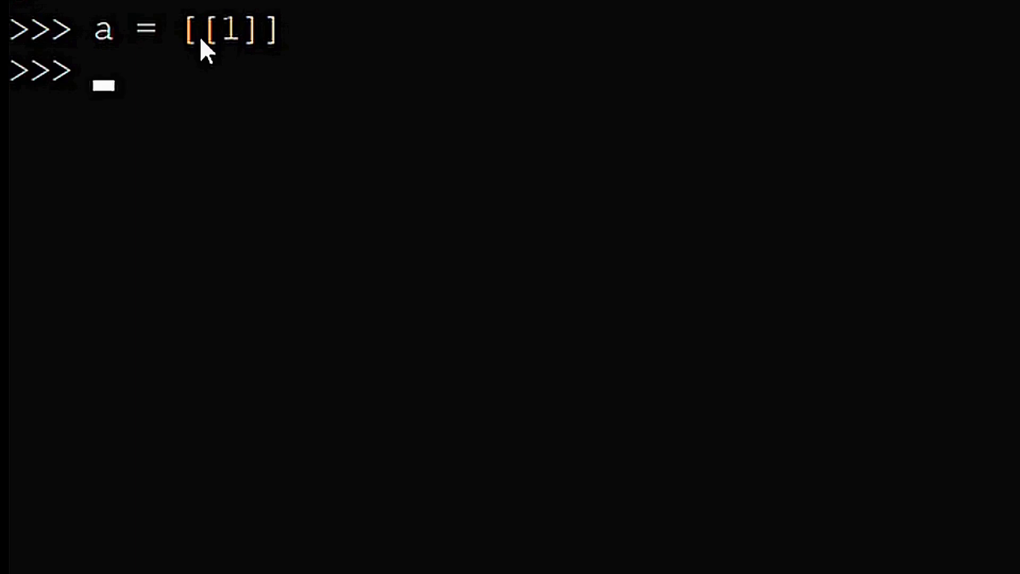
{"action": "type", "text": "b = "}
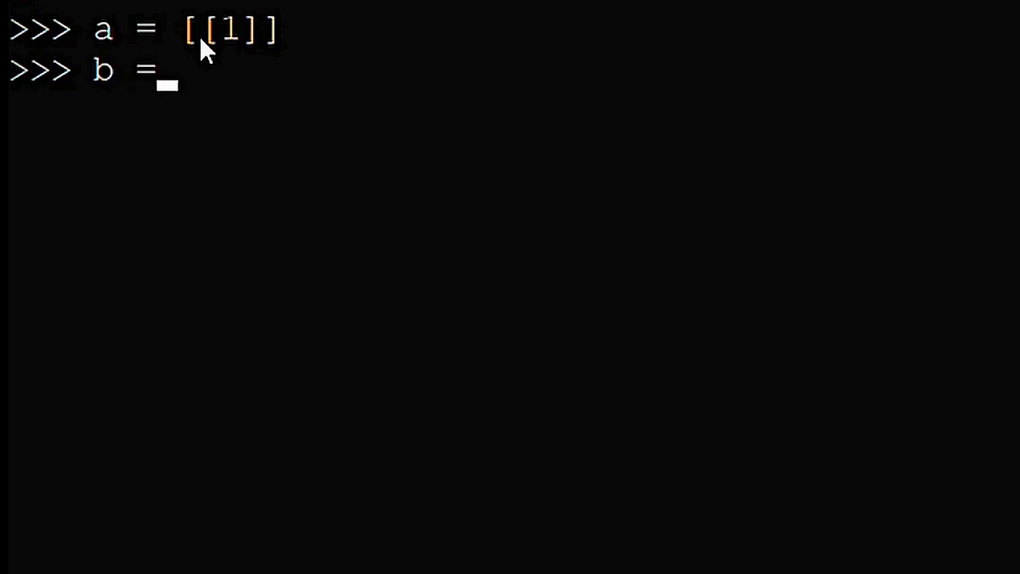
{"action": "type", "text": "a.co"}
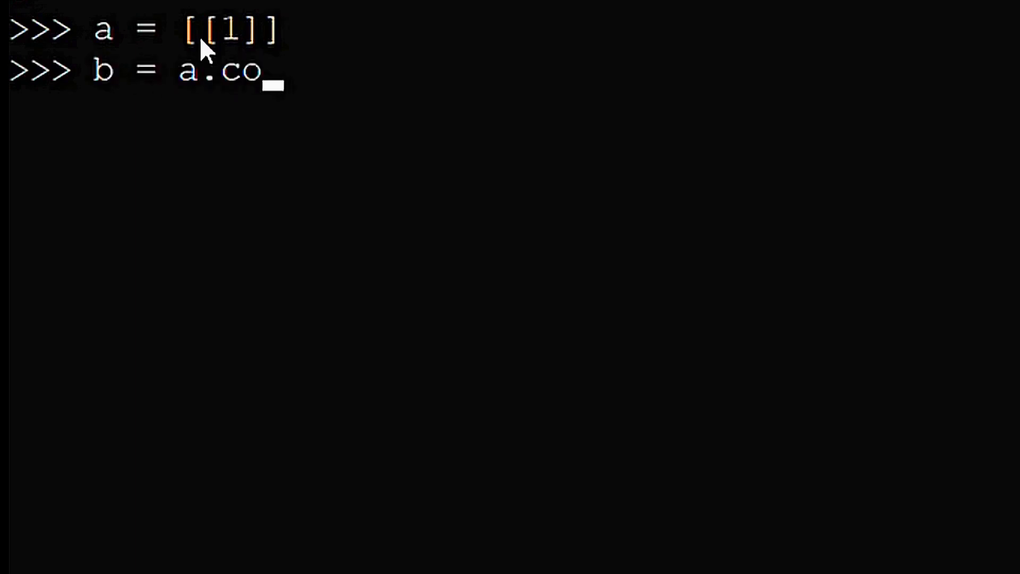
{"action": "type", "text": "py()"}
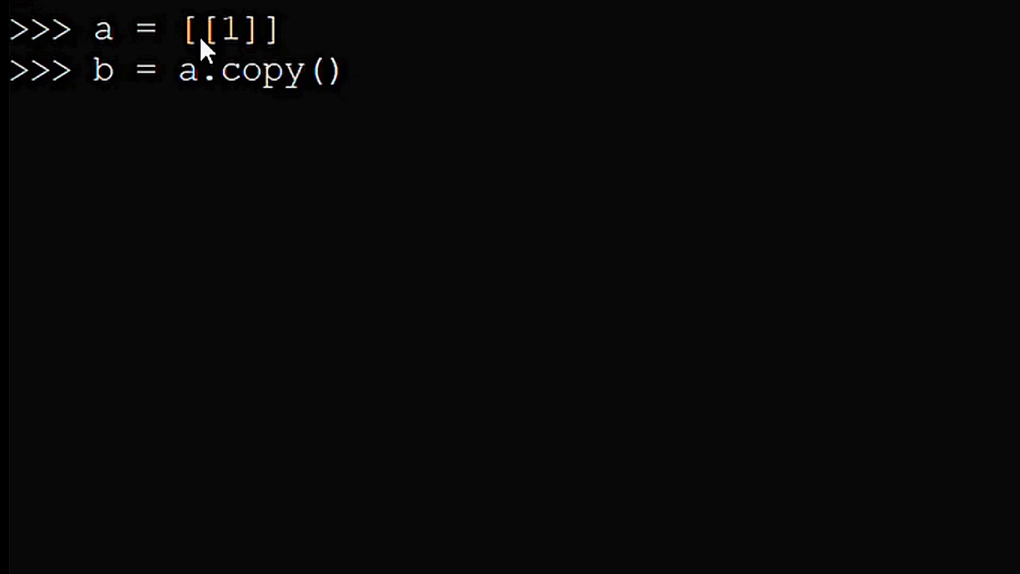
{"action": "key", "text": "Return"}
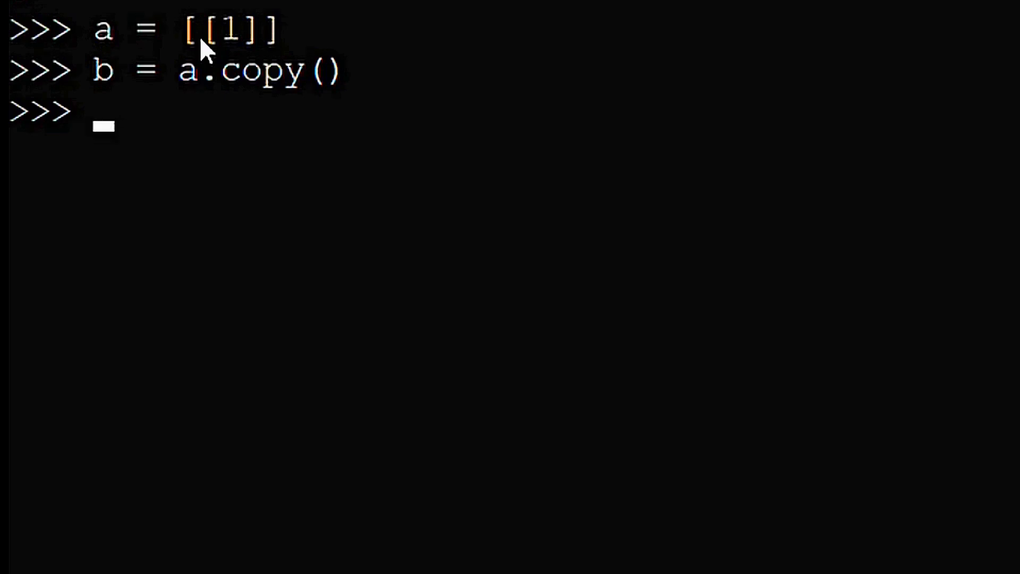
{"action": "type", "text": "from"}
{"action": "type", "text": " copy "}
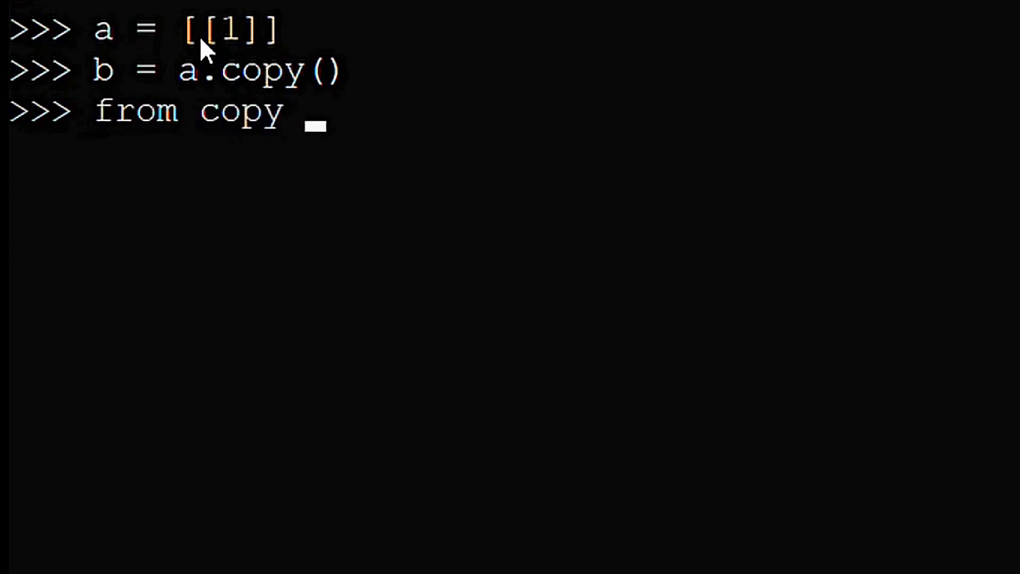
{"action": "type", "text": "import "}
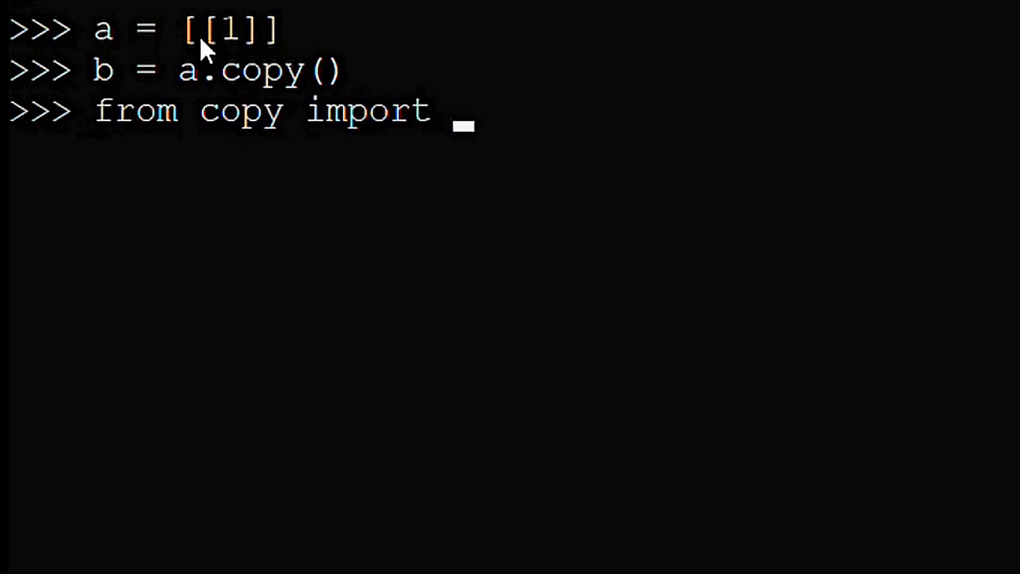
{"action": "type", "text": "deepcop"}
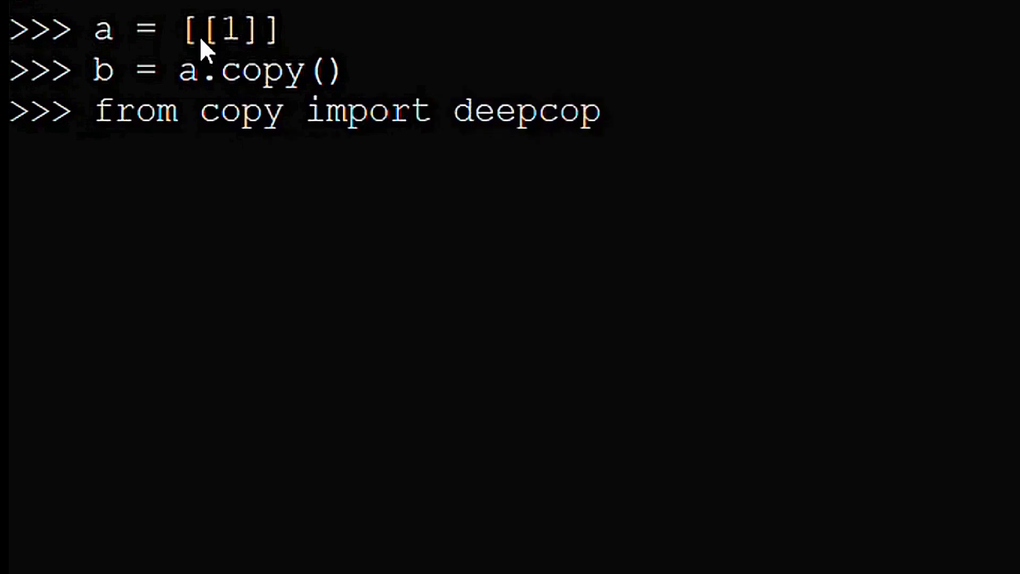
{"action": "type", "text": "y"}
Step: Run from copy import deepcopy
{"action": "key", "text": "Return"}
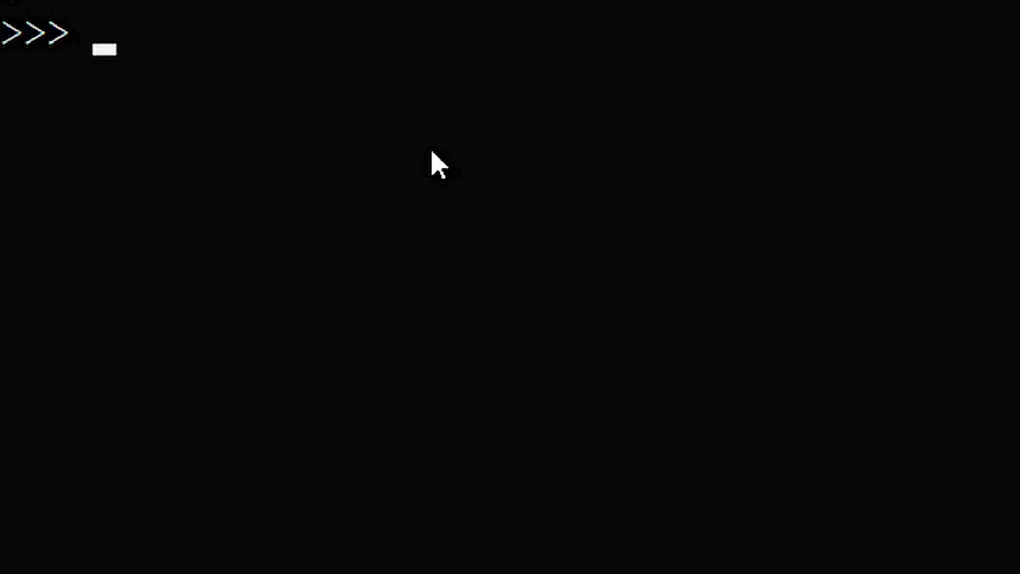
{"action": "type", "text": "a "}
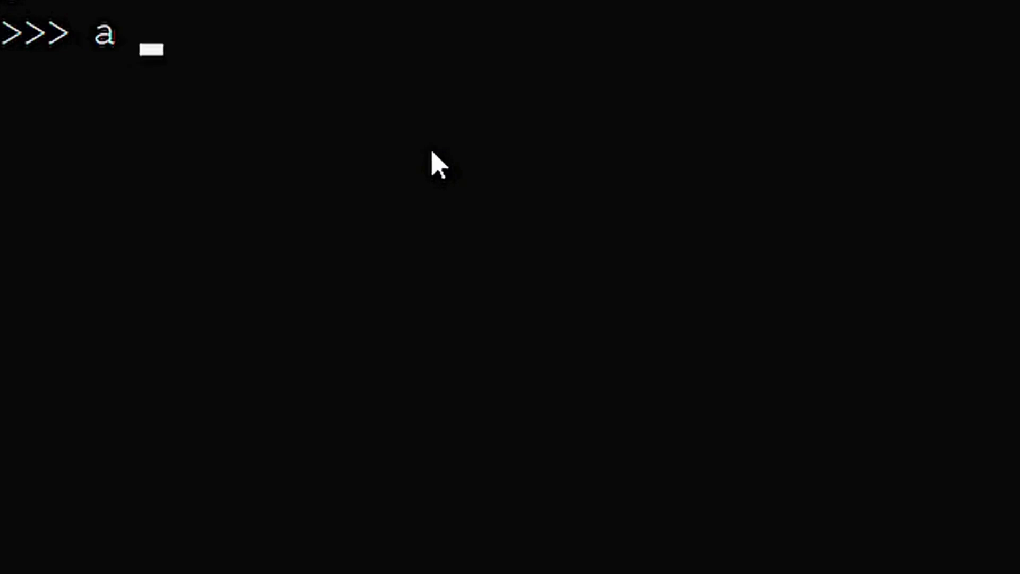
{"action": "type", "text": "= [1"}
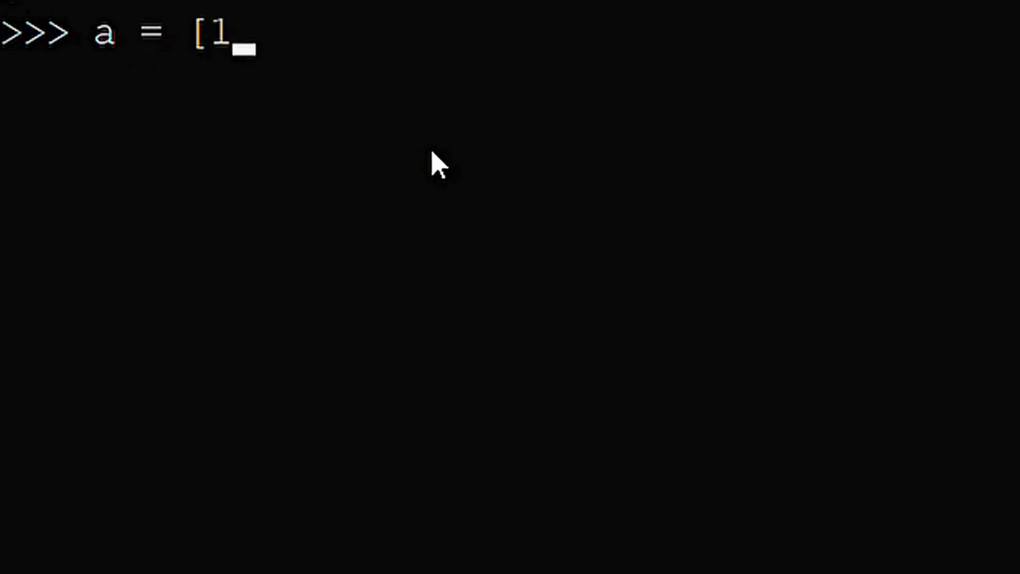
{"action": "type", "text": ",2"}
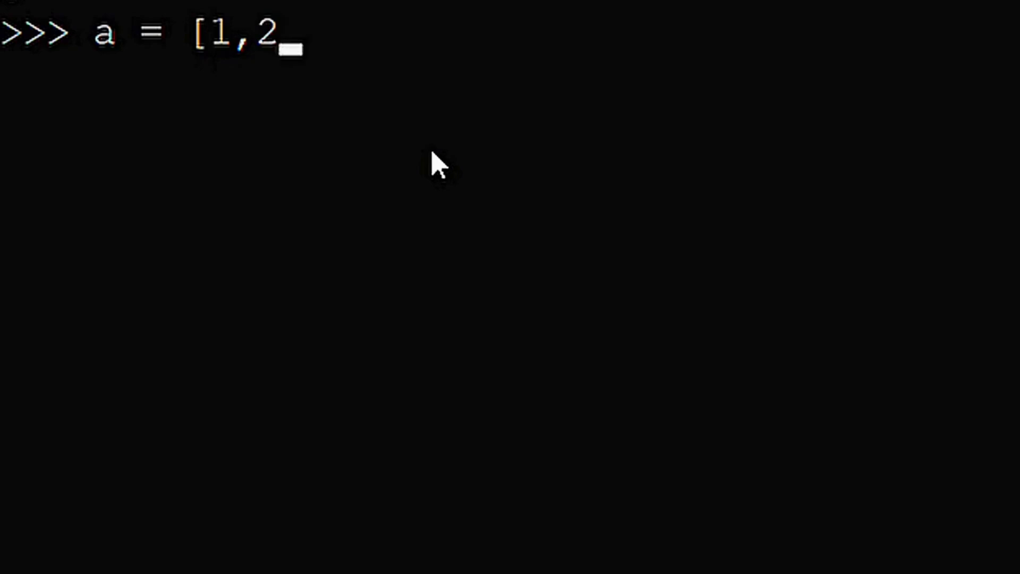
{"action": "type", "text": ",2"}
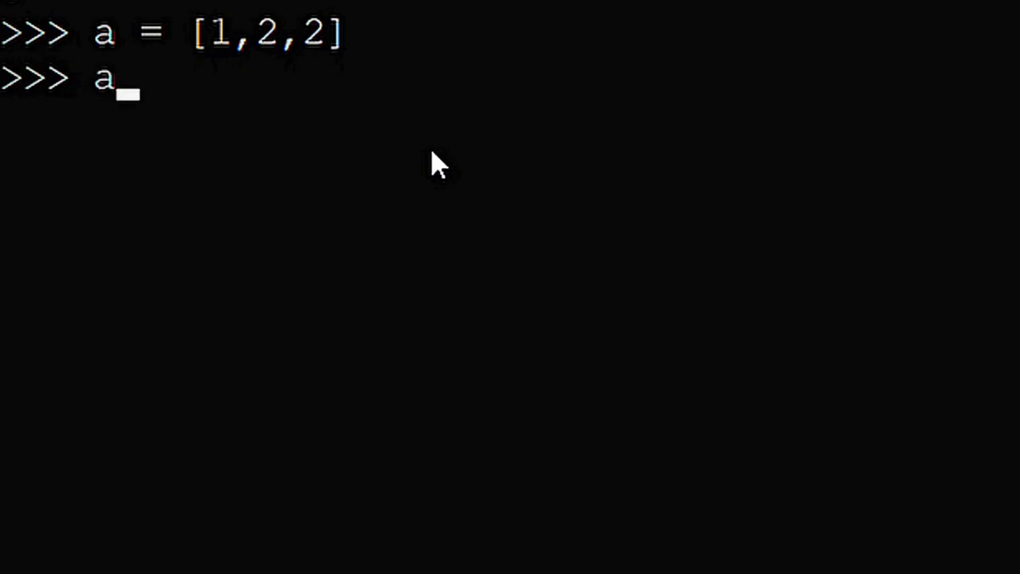
{"action": "type", "text": ".count"}
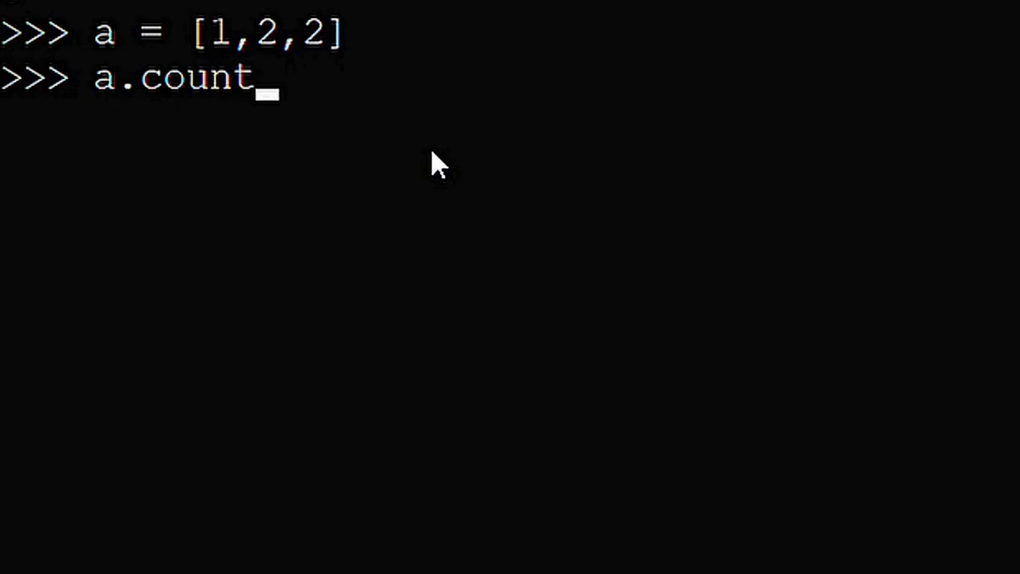
{"action": "type", "text": "(2"}
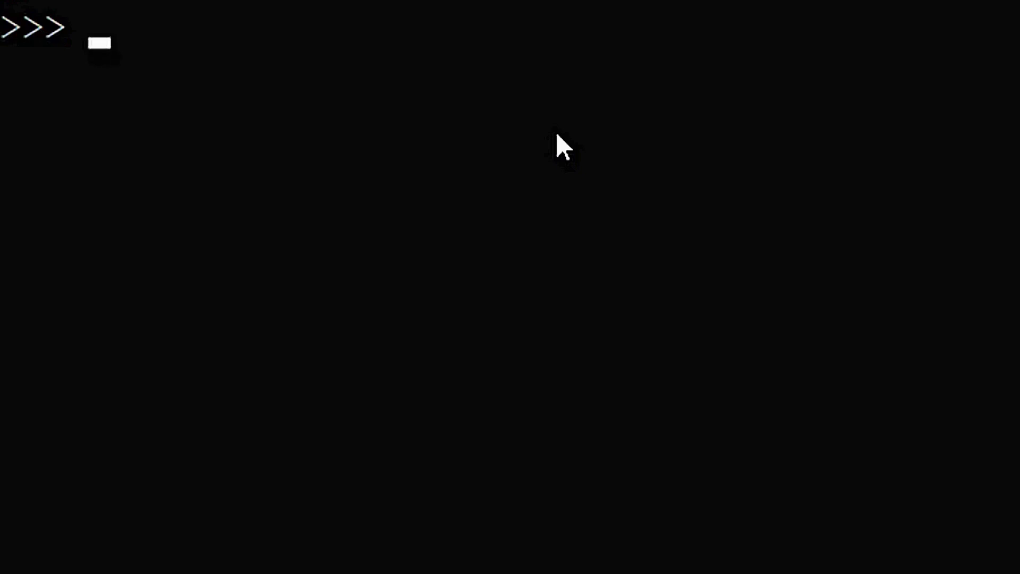
{"action": "type", "text": "a "}
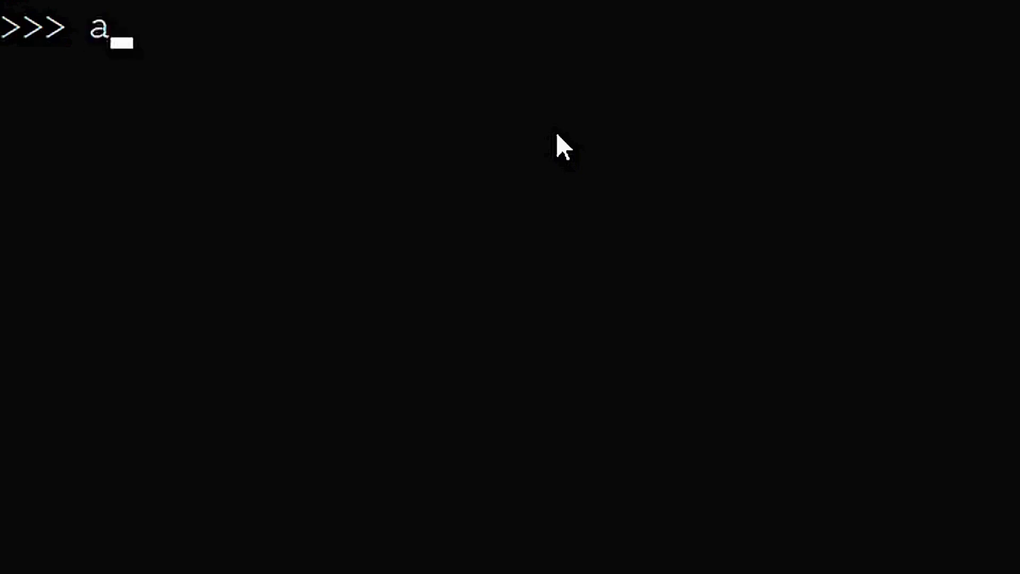
{"action": "type", "text": "= [1"}
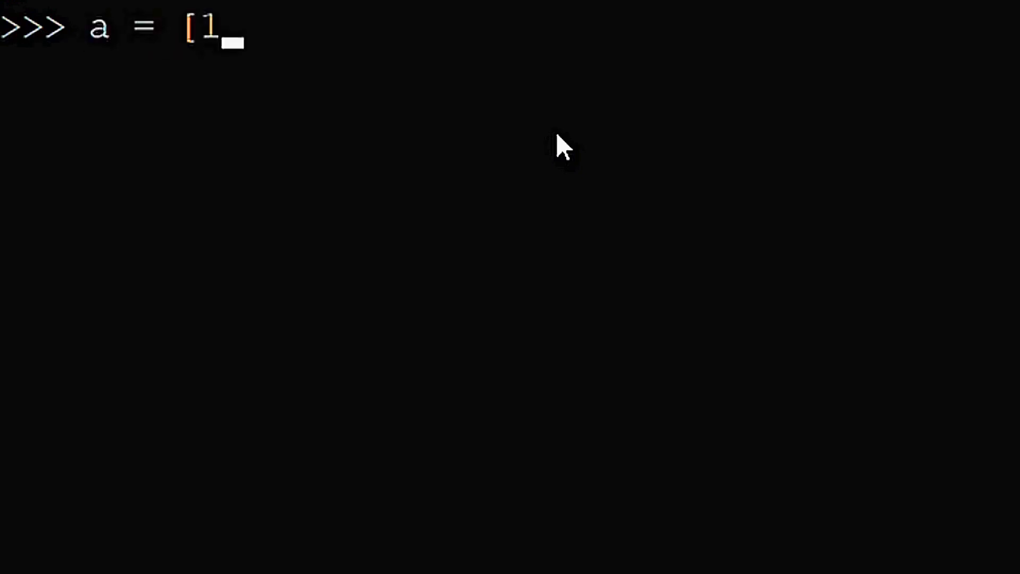
{"action": "type", "text": ",2,"}
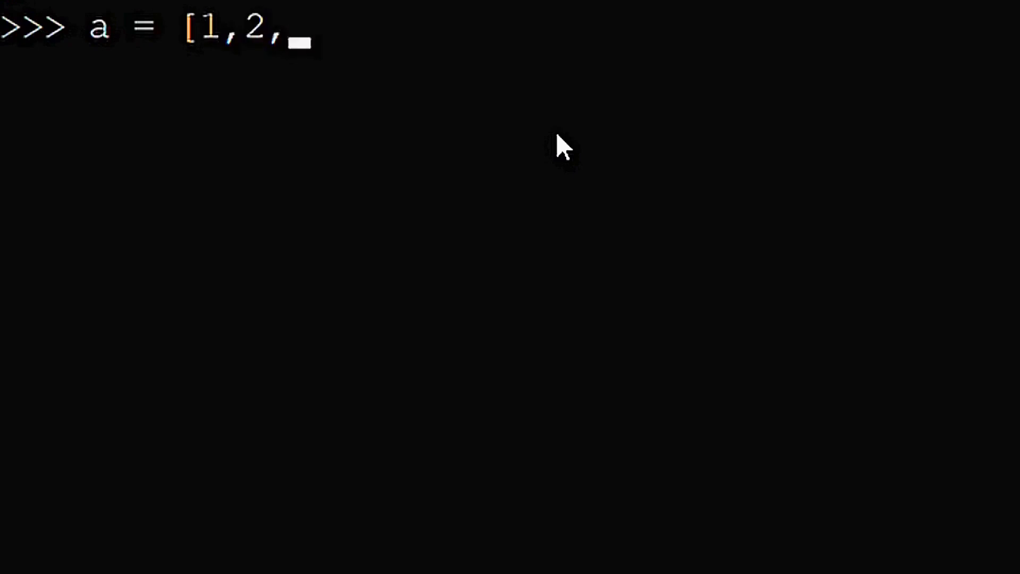
{"action": "type", "text": "3]"}
Step: Redefine a as [1,2,3], extend it with [4,5,6], and print [1, 2, 3, 4, 5, 6]
{"action": "key", "text": "Return"}
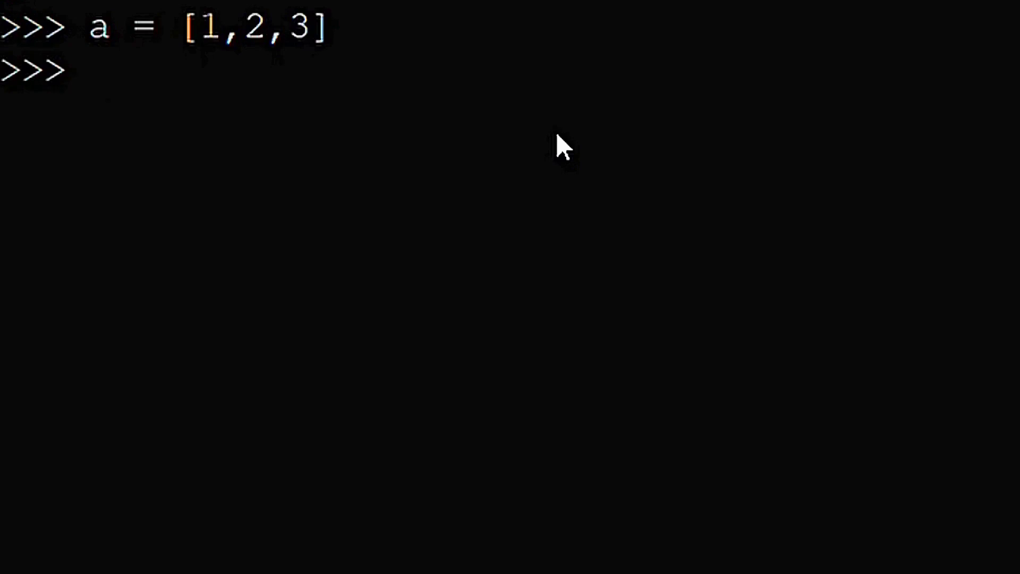
{"action": "type", "text": "a.ex"}
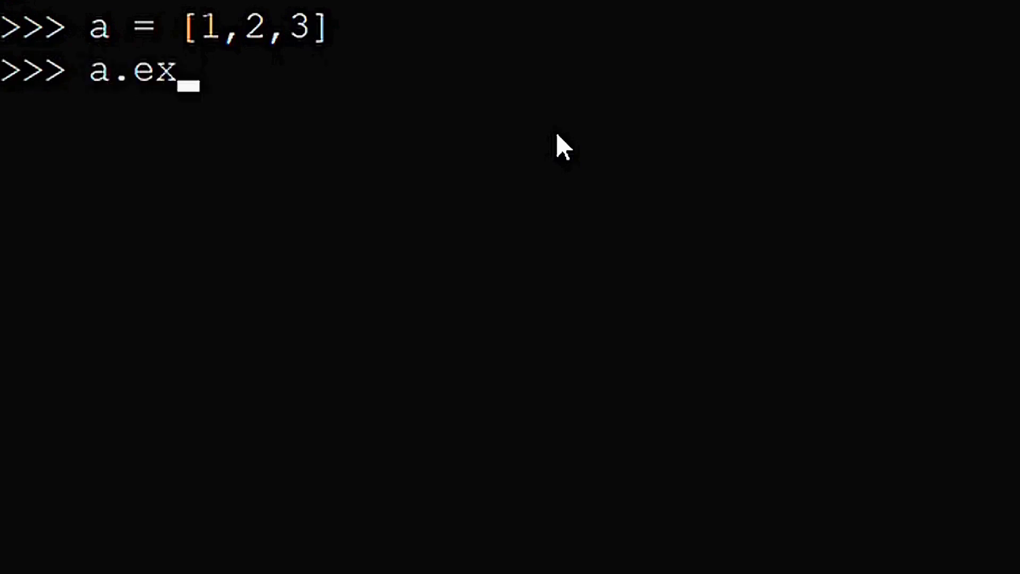
{"action": "type", "text": "tend"}
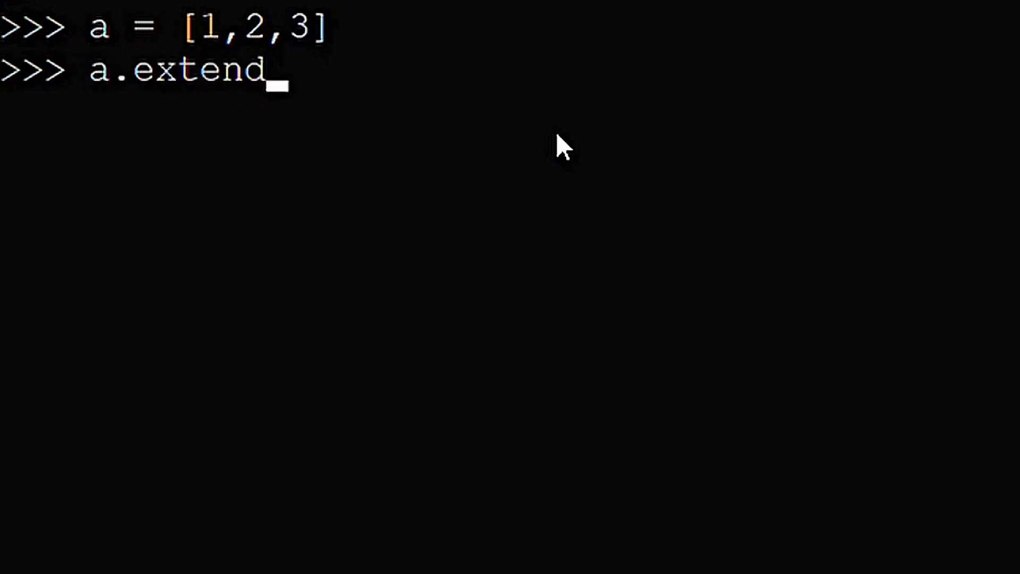
{"action": "type", "text": "("}
{"action": "type", "text": "[4,5,"}
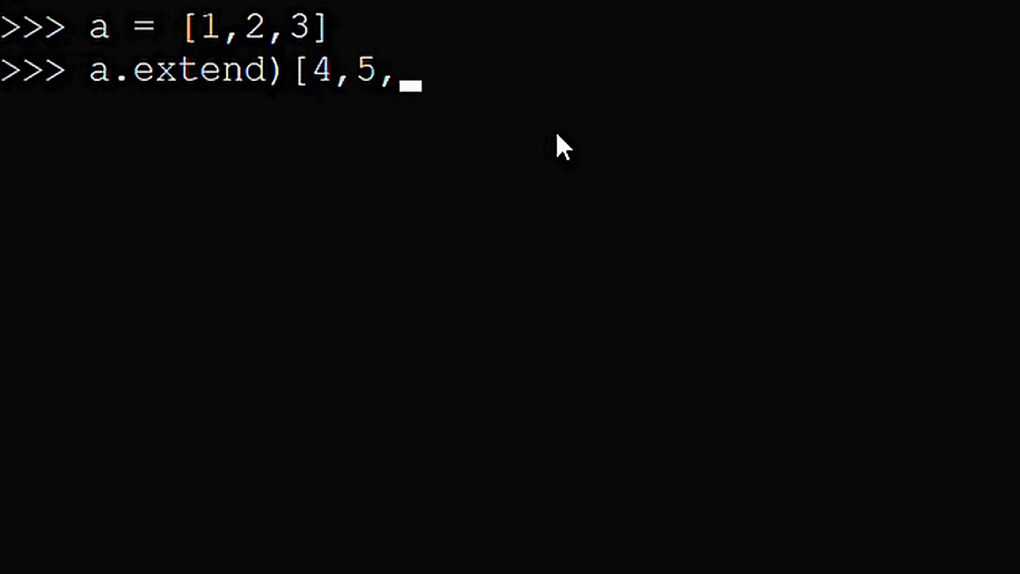
{"action": "type", "text": "6])"}
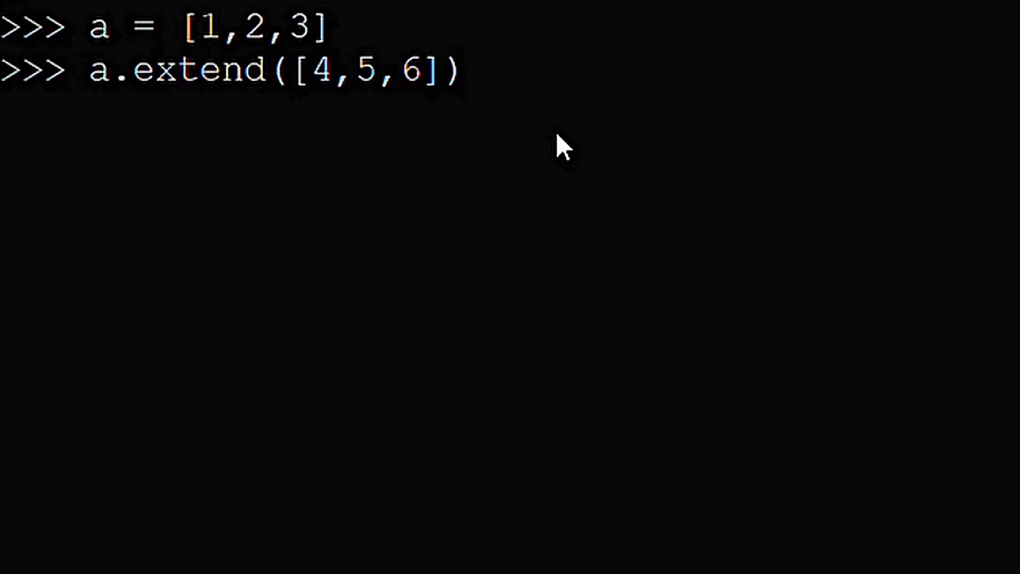
{"action": "key", "text": "Return"}
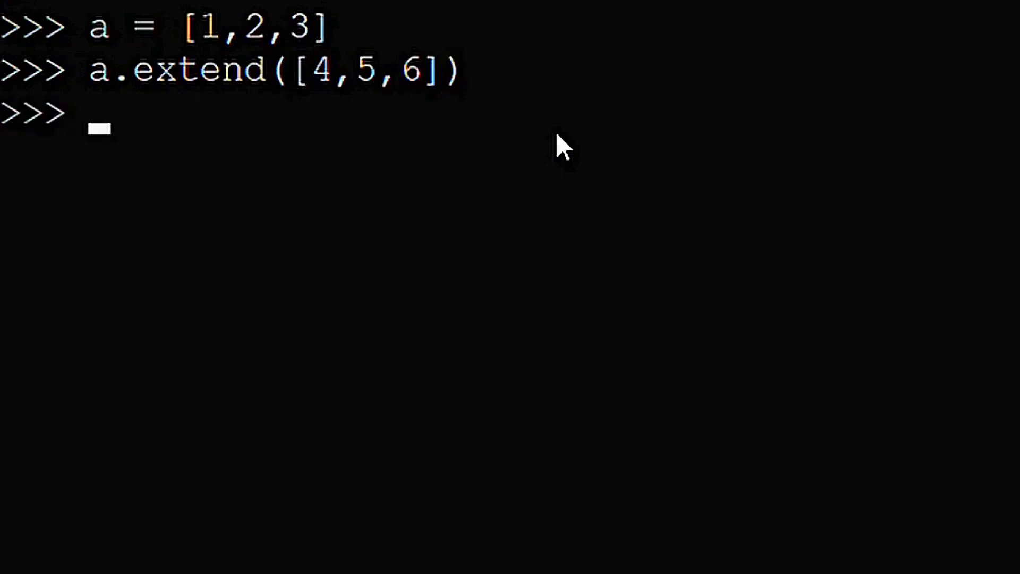
{"action": "type", "text": "a"}
{"action": "key", "text": "Return"}
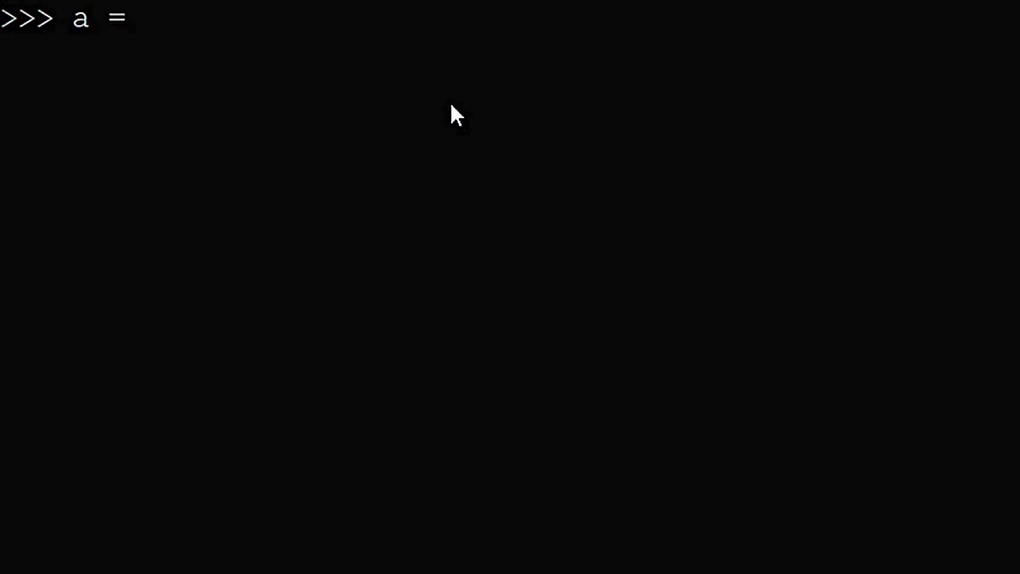
{"action": "type", "text": "[1,2,"}
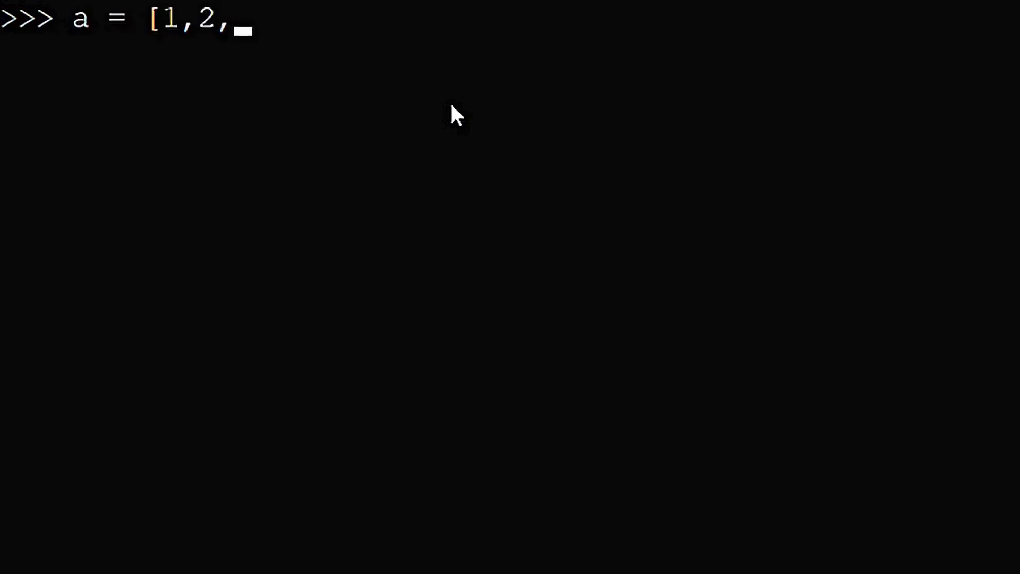
{"action": "type", "text": "3]"}
Step: Extend a = [1,2,3] with {"a":1}, then reset a and extend it with "abc"
{"action": "key", "text": "Return"}
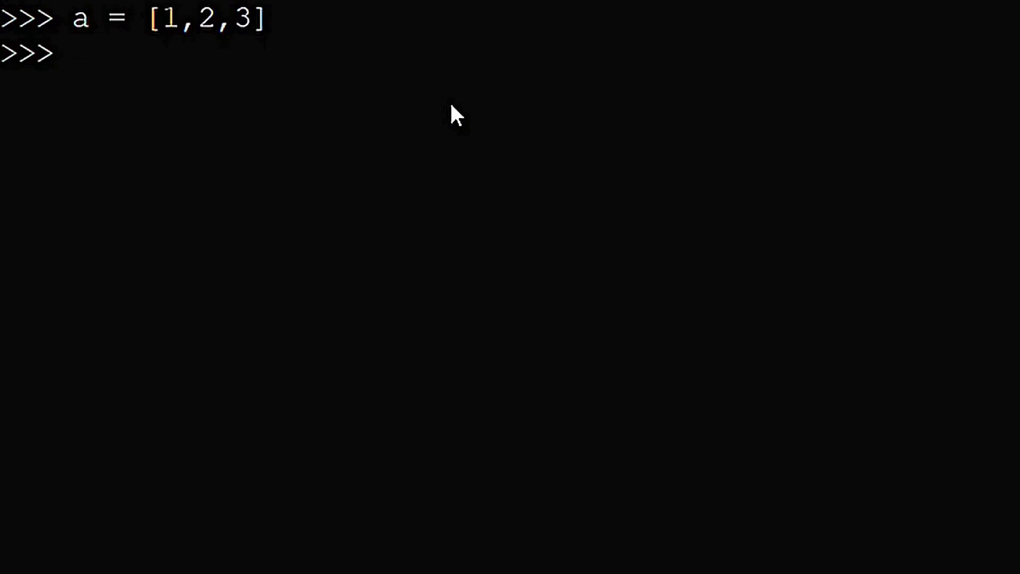
{"action": "type", "text": "a.ext"}
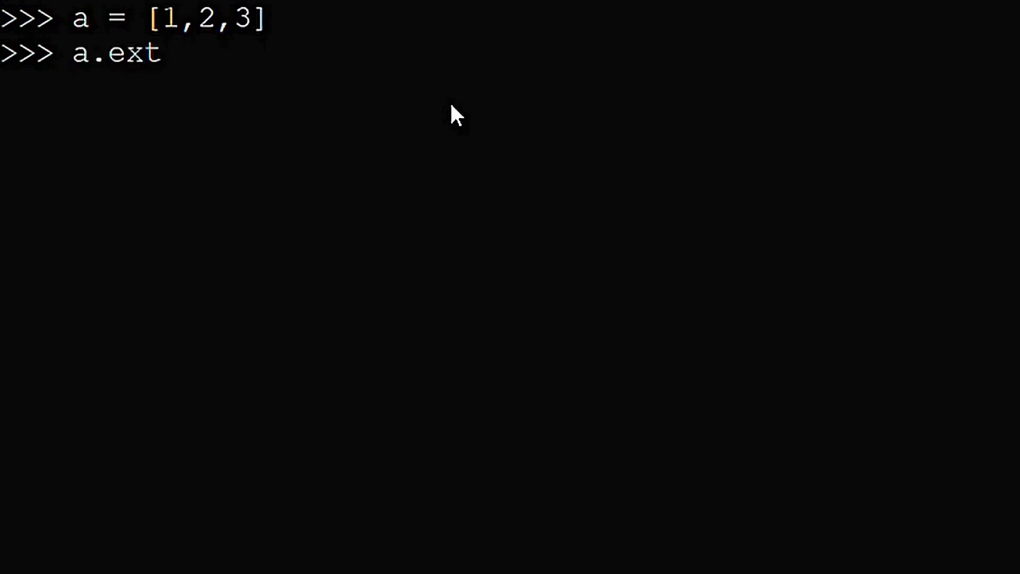
{"action": "type", "text": "end("}
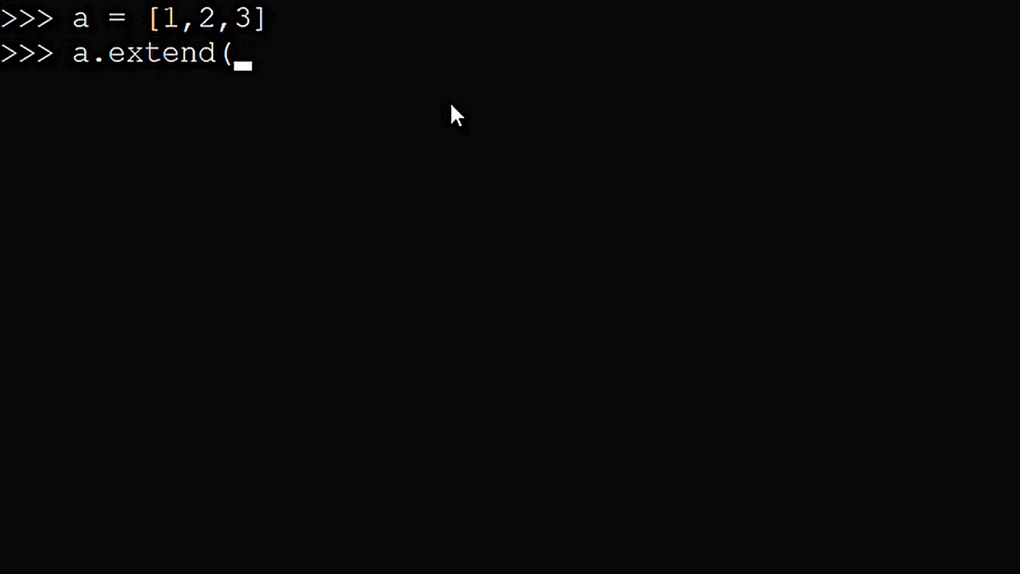
{"action": "type", "text": "{\""}
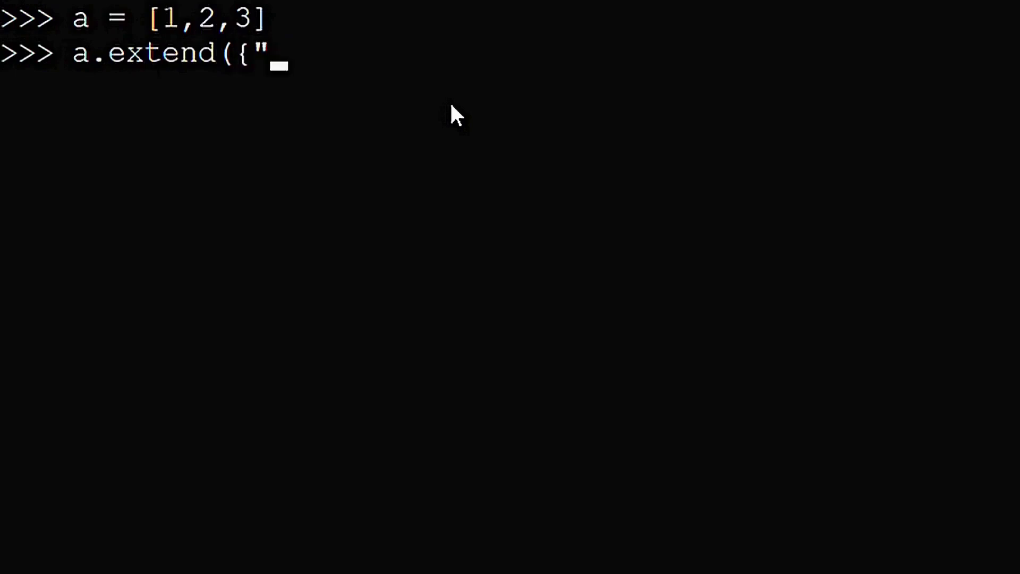
{"action": "type", "text": "a\""}
{"action": "type", "text": ":1})"}
{"action": "key", "text": "Return"}
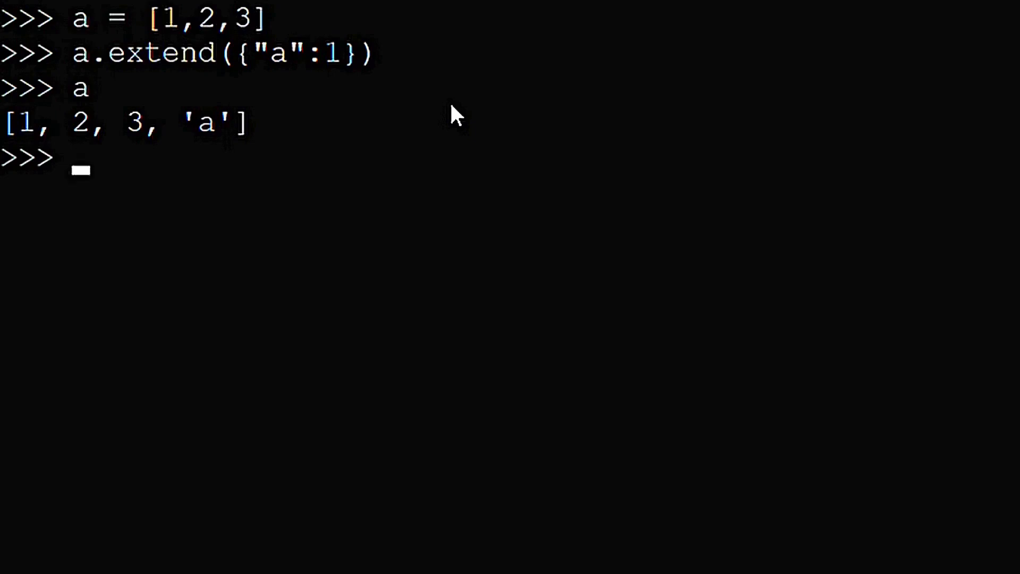
{"action": "type", "text": "a = [1,2,3]"}
{"action": "key", "text": "Return"}
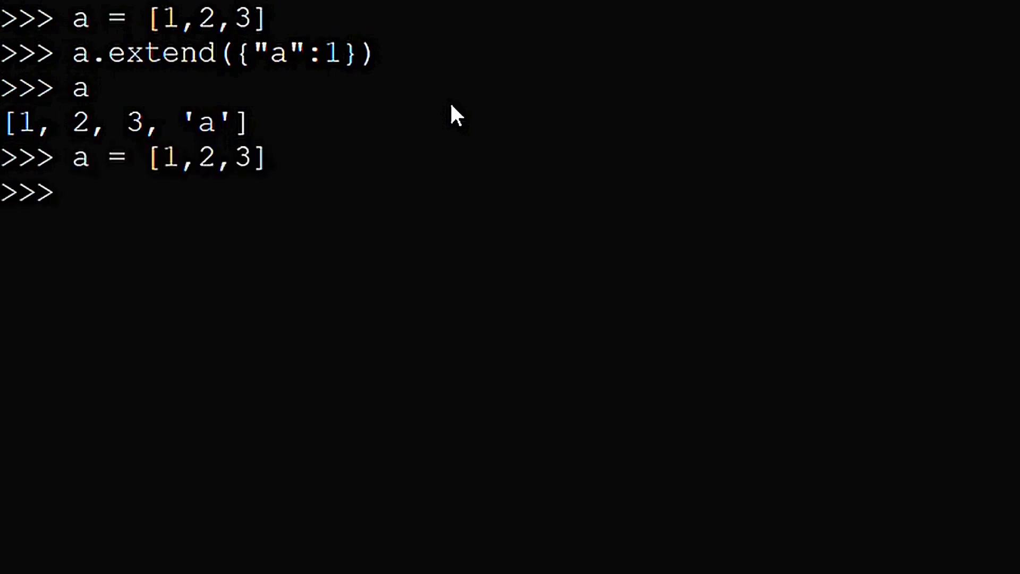
{"action": "type", "text": "a.extend"}
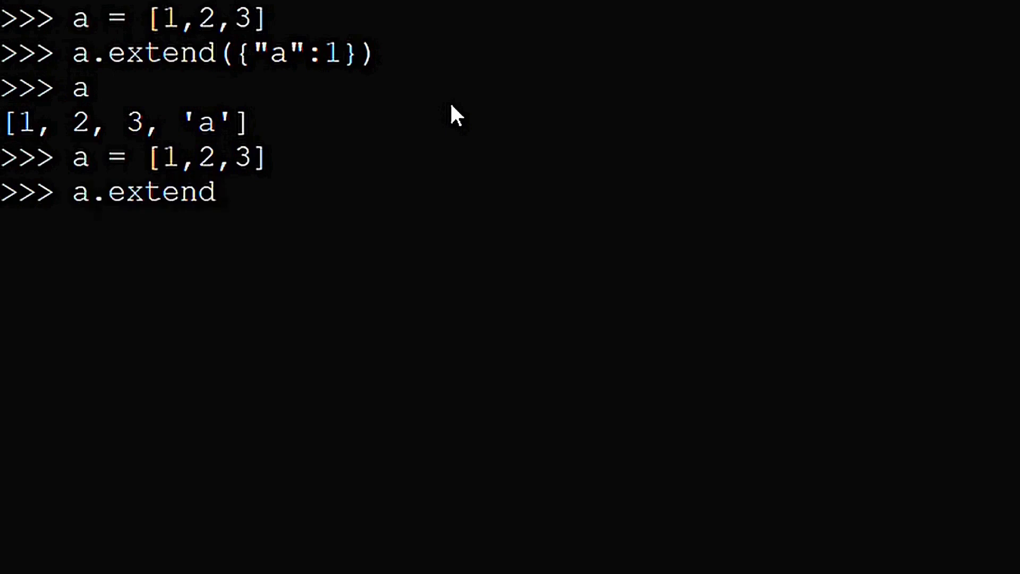
{"action": "type", "text": "(\"ab"}
{"action": "type", "text": "c\")"}
{"action": "key", "text": "Return"}
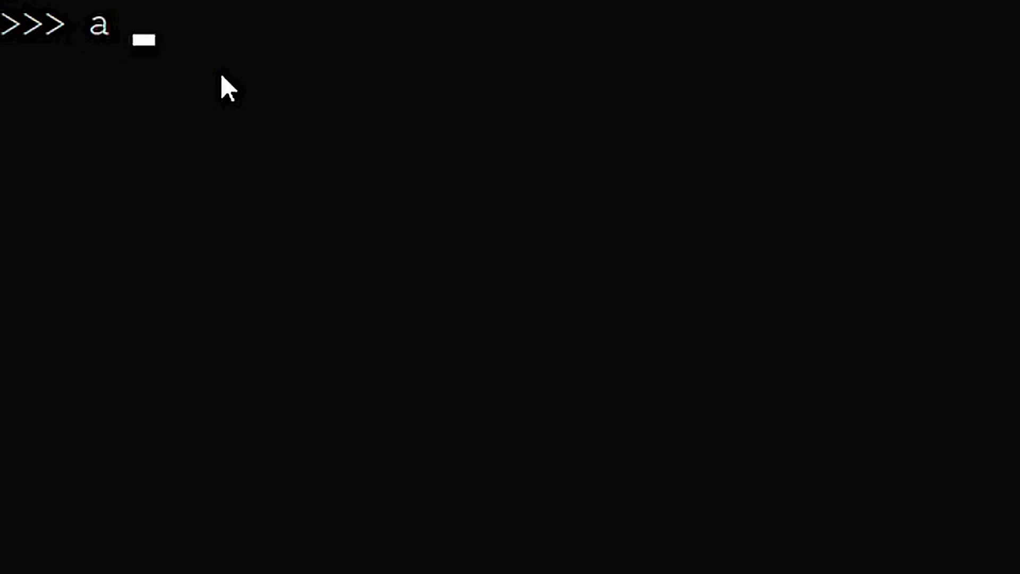
{"action": "type", "text": "= [1,"}
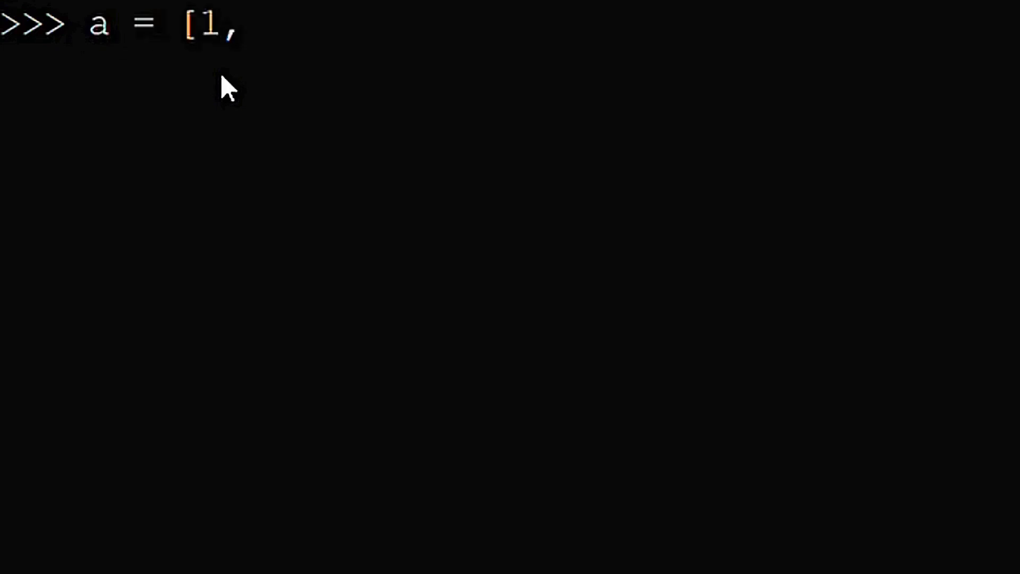
{"action": "type", "text": " 2, 3]"}
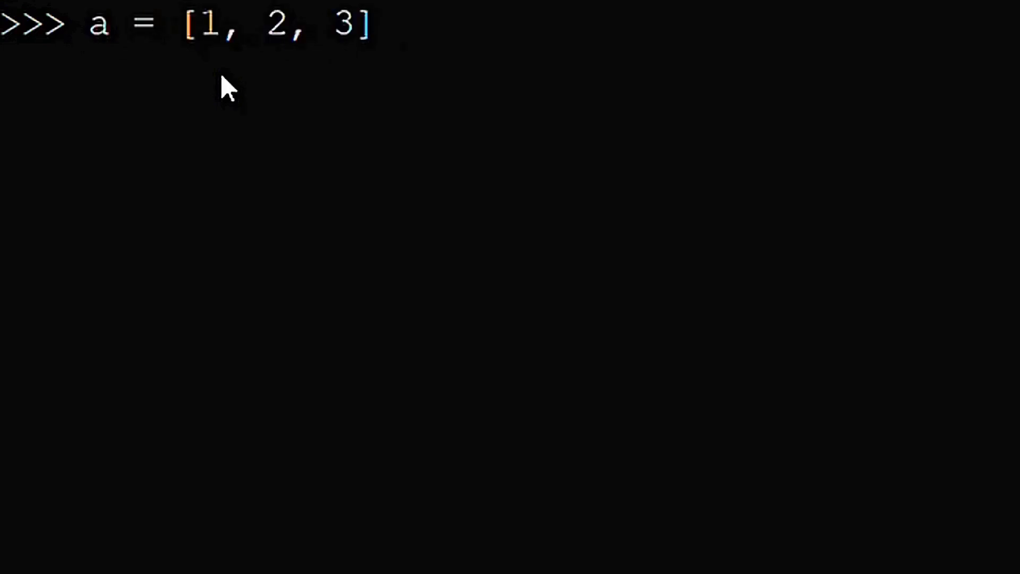
Step: With a = [1, 2, 3], a.index(1) returns 0 and a.index(4) raises ValueError
{"action": "key", "text": "Return"}
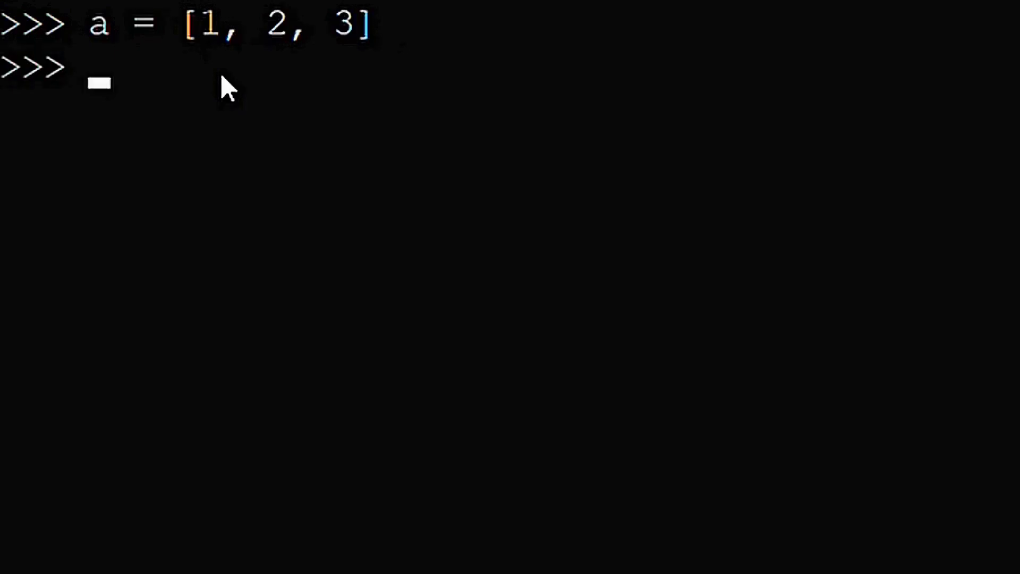
{"action": "type", "text": "a.index(1)"}
{"action": "type", "text": "a.index(4)"}
{"action": "key", "text": "Return"}
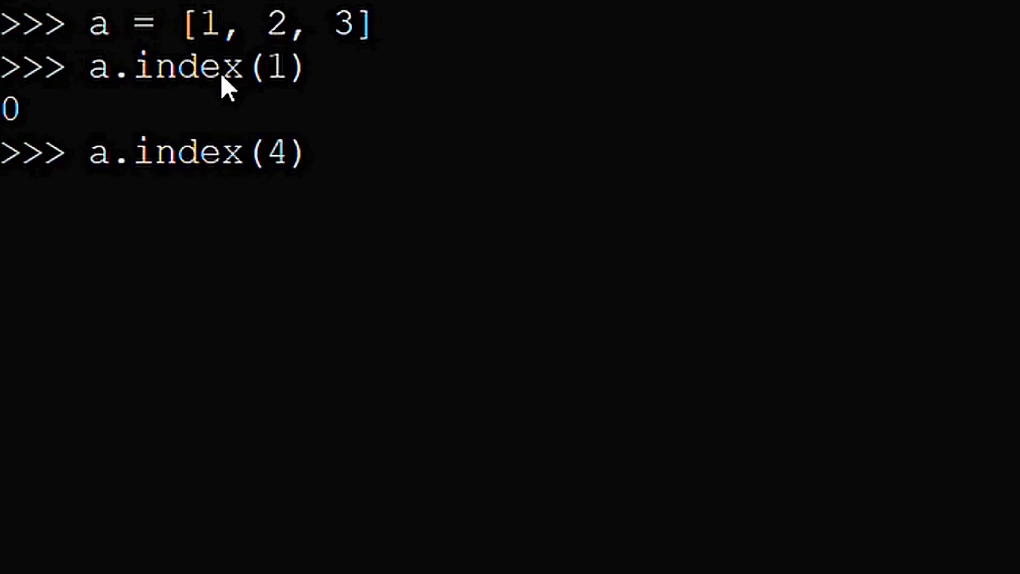
{"action": "key", "text": "Return"}
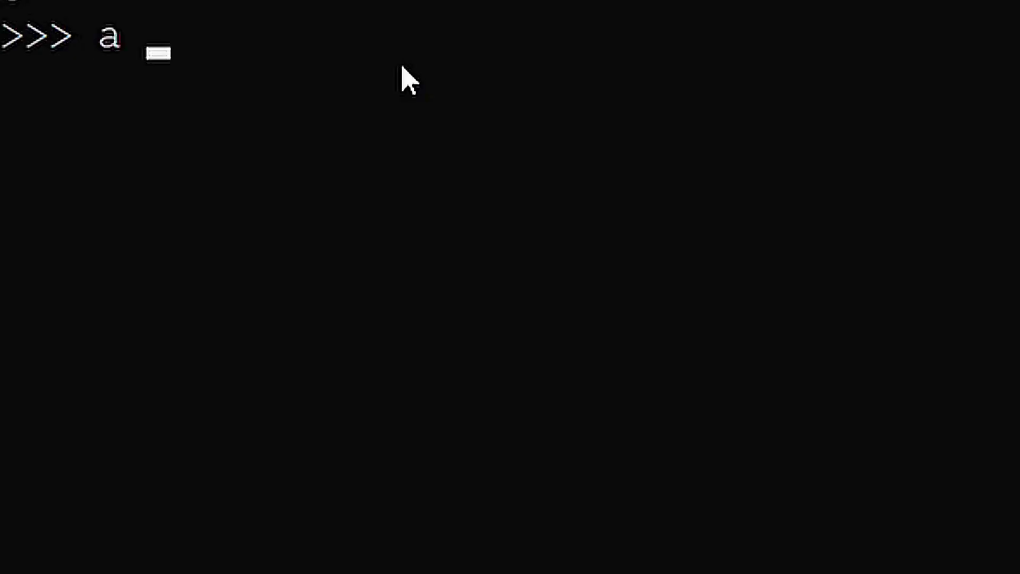
{"action": "type", "text": "= [1,2,"}
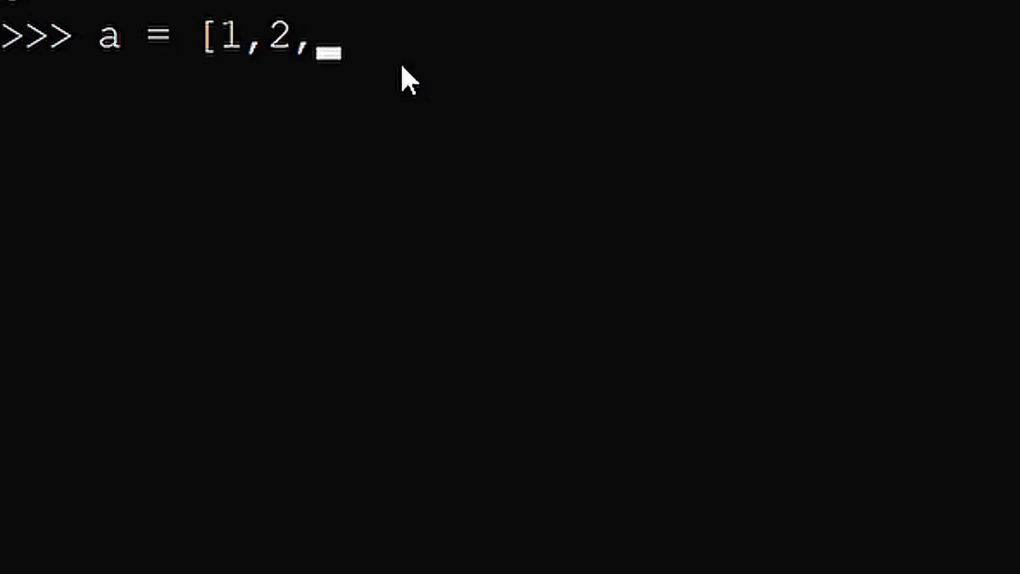
{"action": "type", "text": "3]"}
Step: Define a = [1,2,3], then run a.insert(0, -1) to put -1 first
{"action": "key", "text": "Return"}
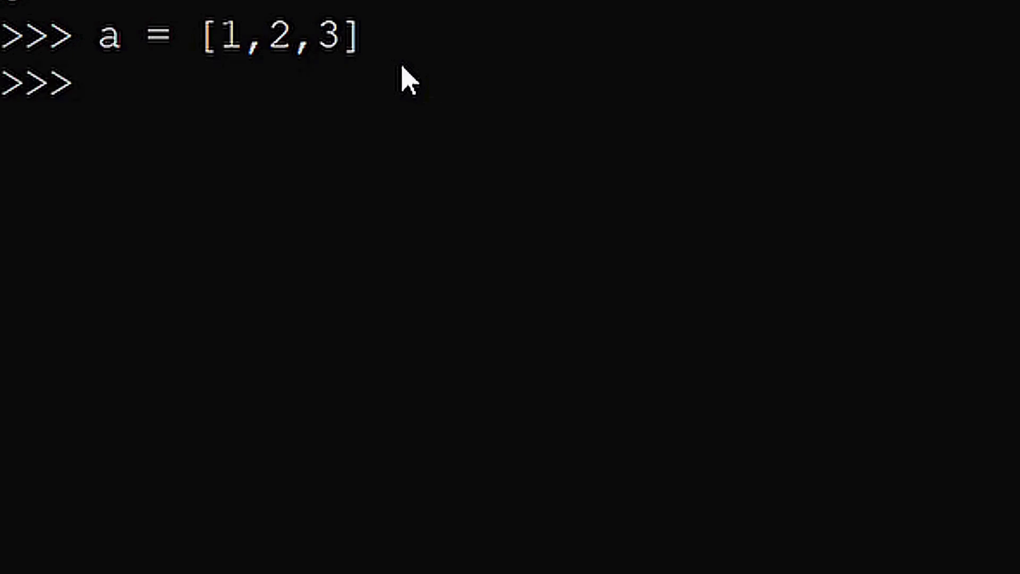
{"action": "type", "text": "a"}
{"action": "type", "text": ".inse"}
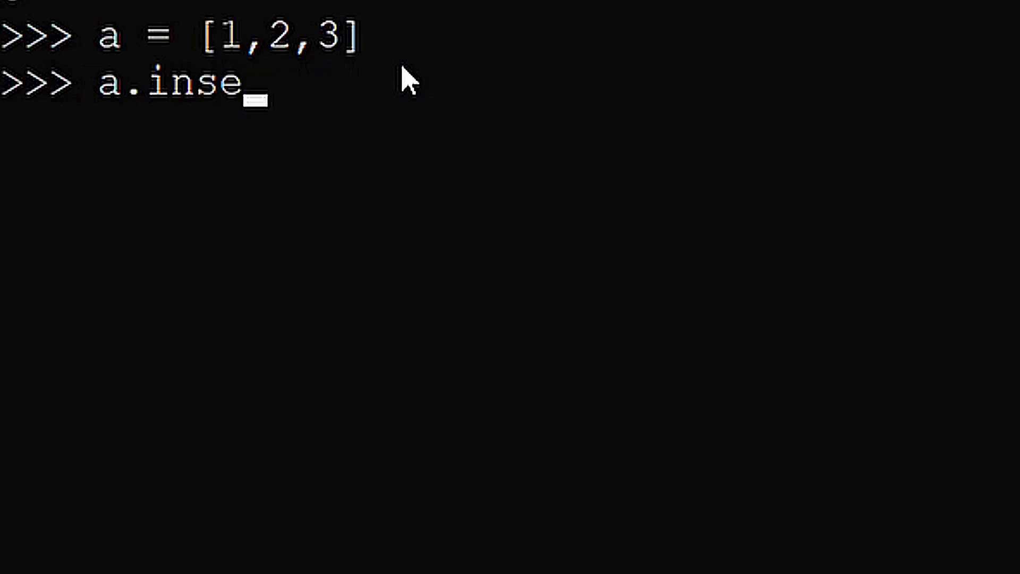
{"action": "type", "text": "rt (0"}
{"action": "key", "text": "BackSpace"}
{"action": "key", "text": "BackSpace"}
{"action": "key", "text": "BackSpace"}
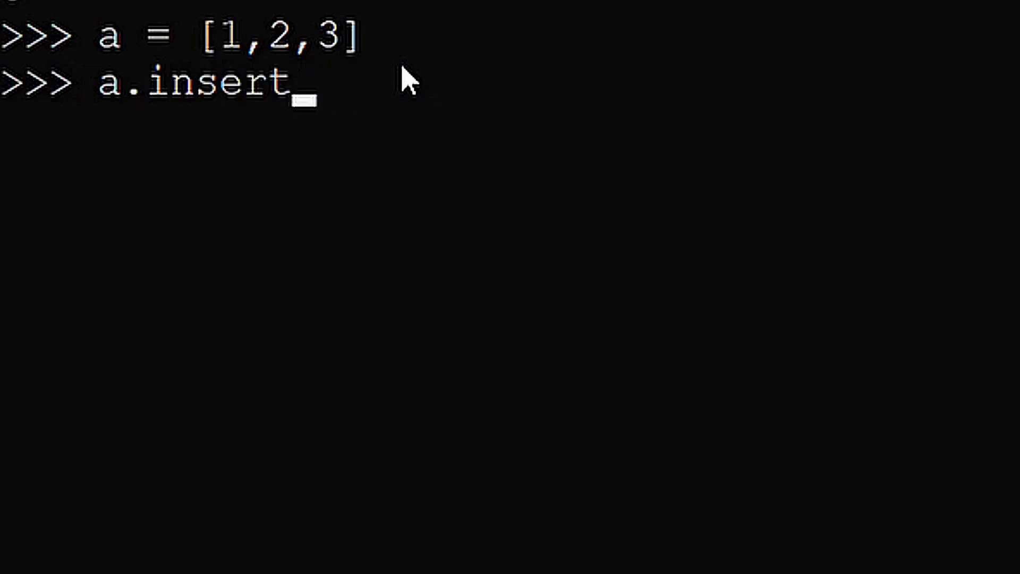
{"action": "type", "text": "(0,"}
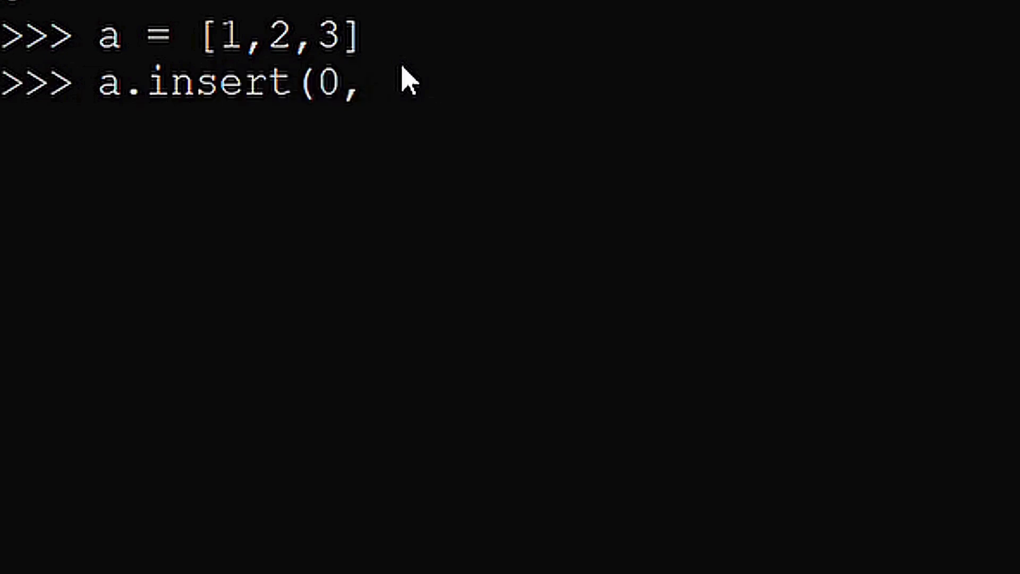
{"action": "type", "text": "-1)"}
{"action": "key", "text": "Return"}
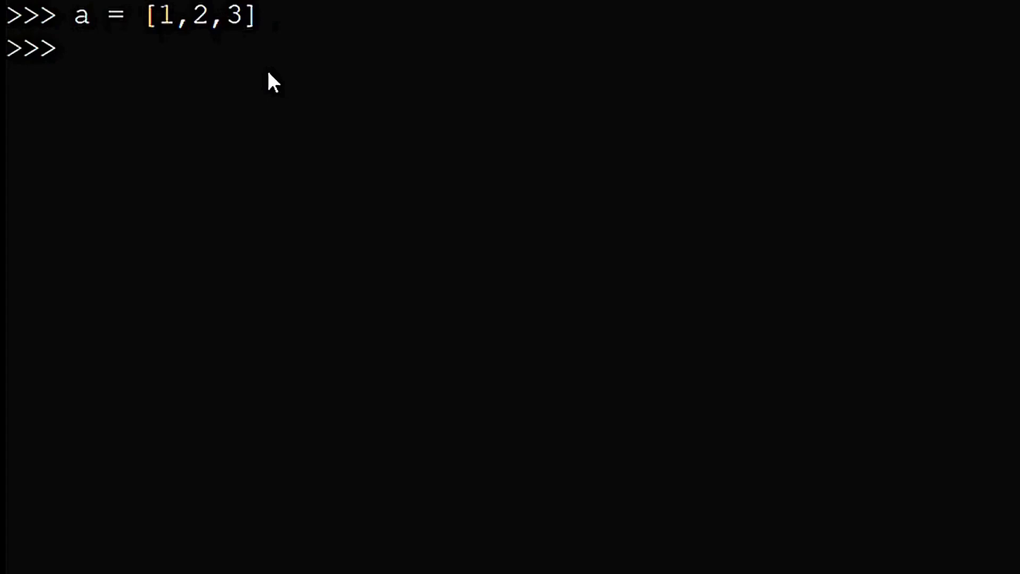
{"action": "type", "text": "a.pop()"}
{"action": "key", "text": "Return"}
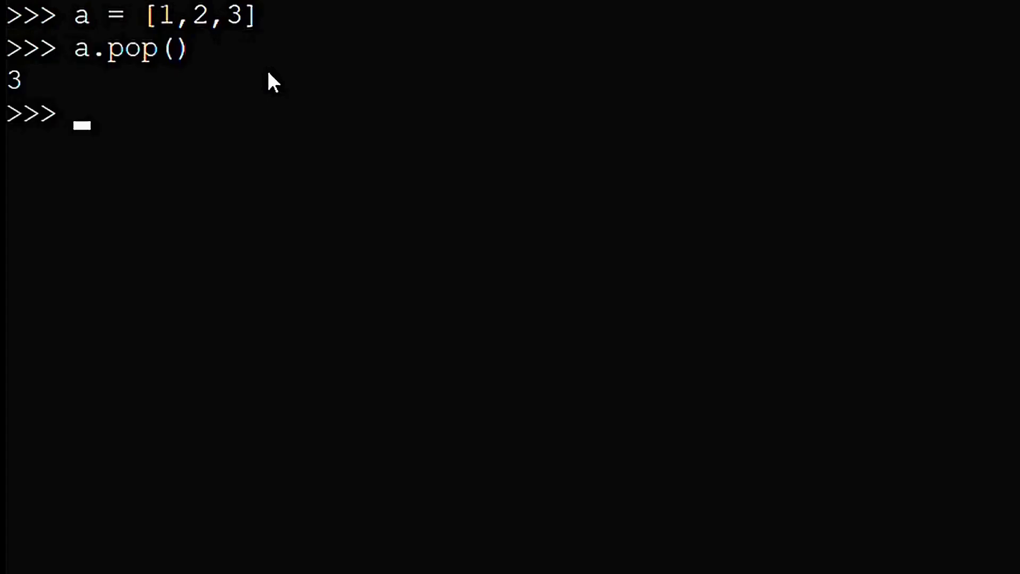
{"action": "type", "text": "a"}
Step: Pop 3 from [1,2,3] leaving [1, 2], assign a = a.pop(), then set a = []
{"action": "key", "text": "Return"}
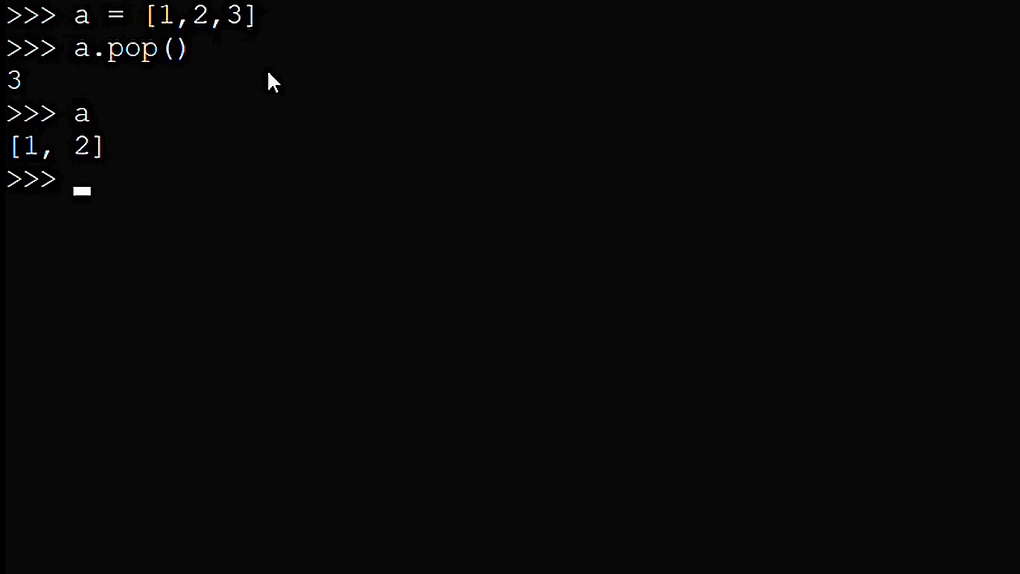
{"action": "type", "text": "a = [1,2,3]"}
{"action": "key", "text": "Return"}
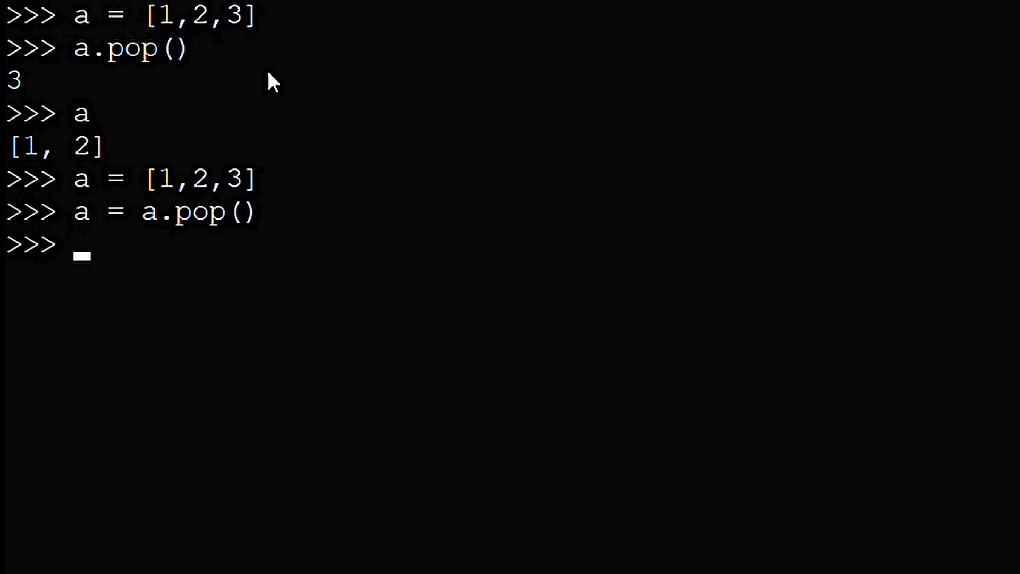
{"action": "type", "text": "a"}
{"action": "key", "text": "Return"}
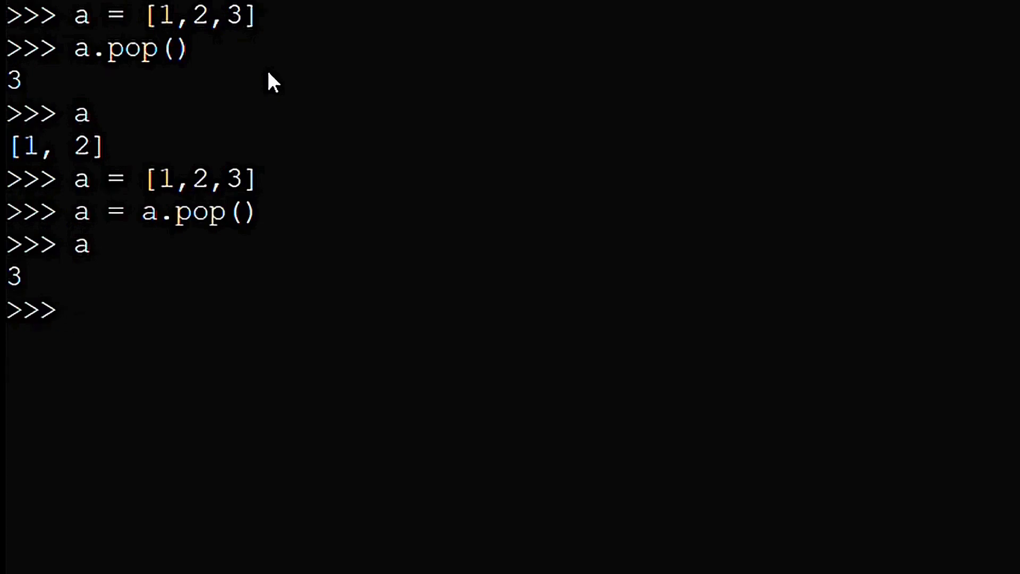
{"action": "type", "text": "a = []"}
{"action": "key", "text": "Return"}
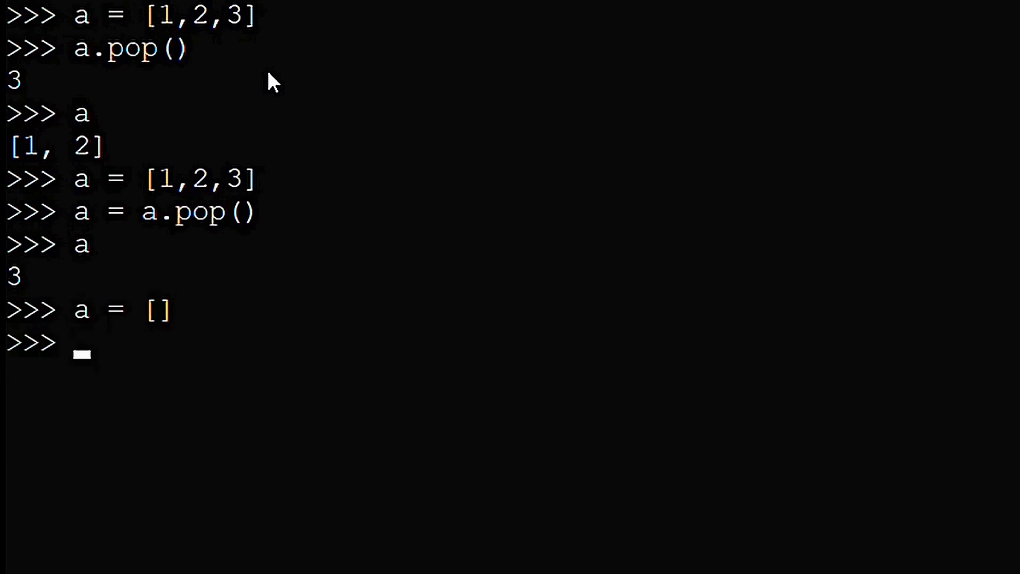
{"action": "type", "text": "a.pop()"}
{"action": "type", "text": "a.pop("}
Step: Pop the empty list and a.pop(2) on [1, 2] for IndexError, then a.pop(0) on [1,2,3]
{"action": "key", "text": "Return"}
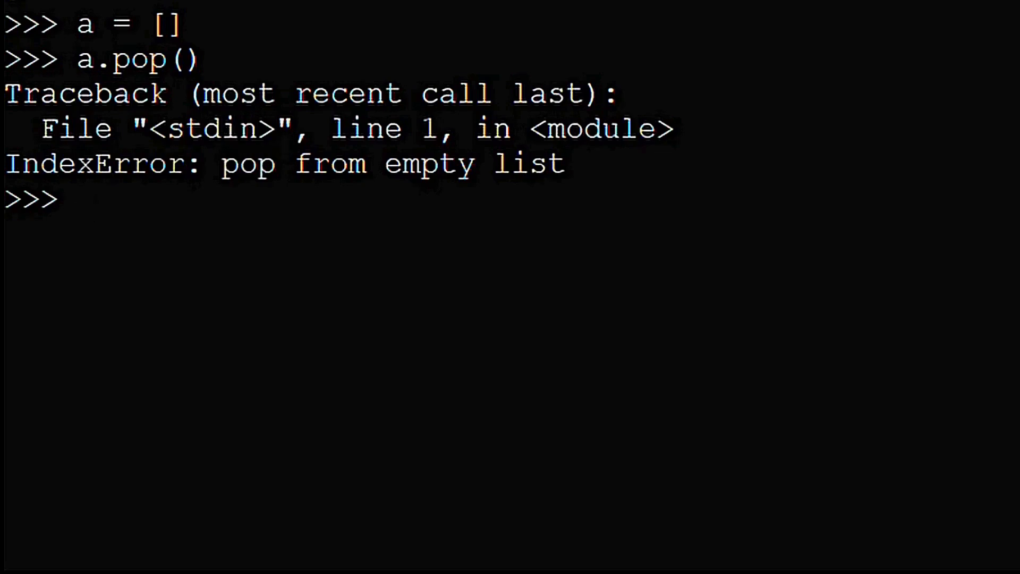
{"action": "type", "text": "a =(1, 2)"}
{"action": "key", "text": "Return"}
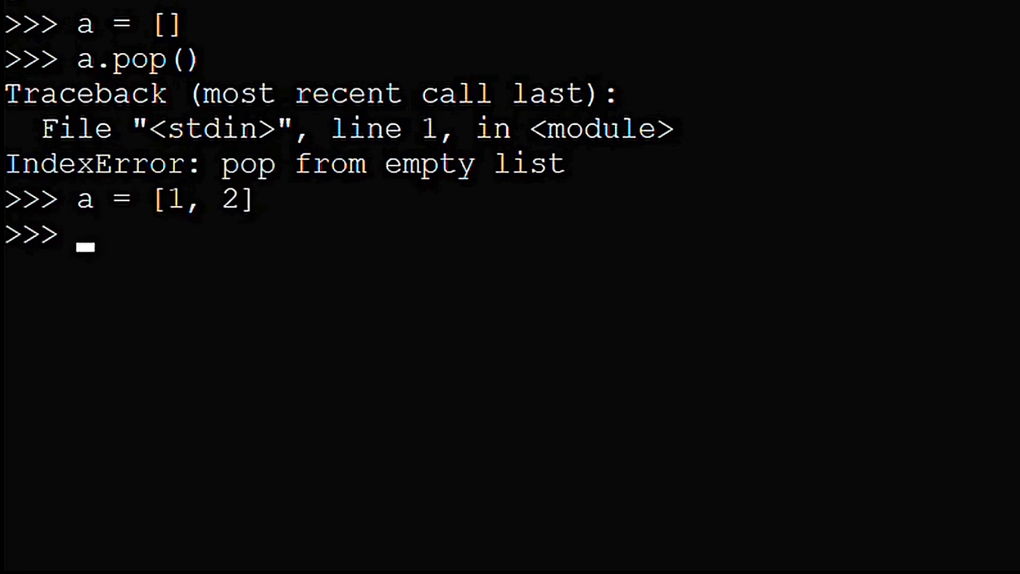
{"action": "type", "text": "a.pop(2)"}
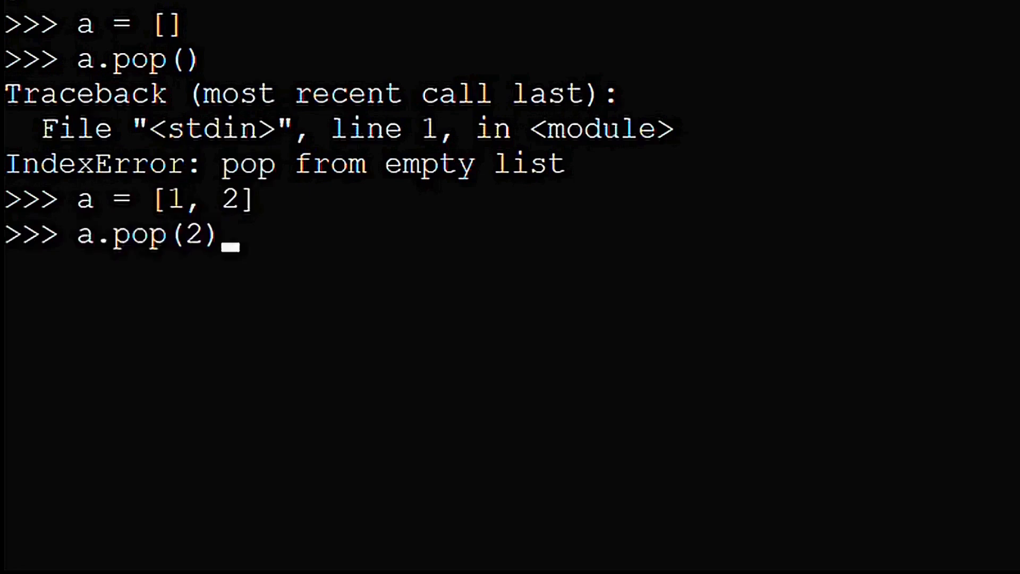
{"action": "key", "text": "Return"}
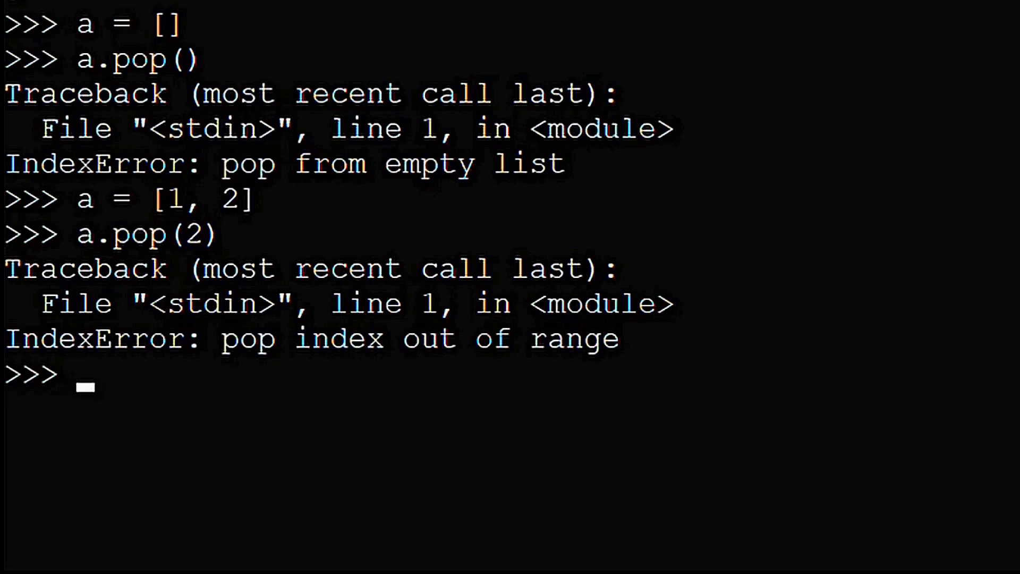
{"action": "type", "text": "a = [1,2,3]"}
{"action": "key", "text": "Return"}
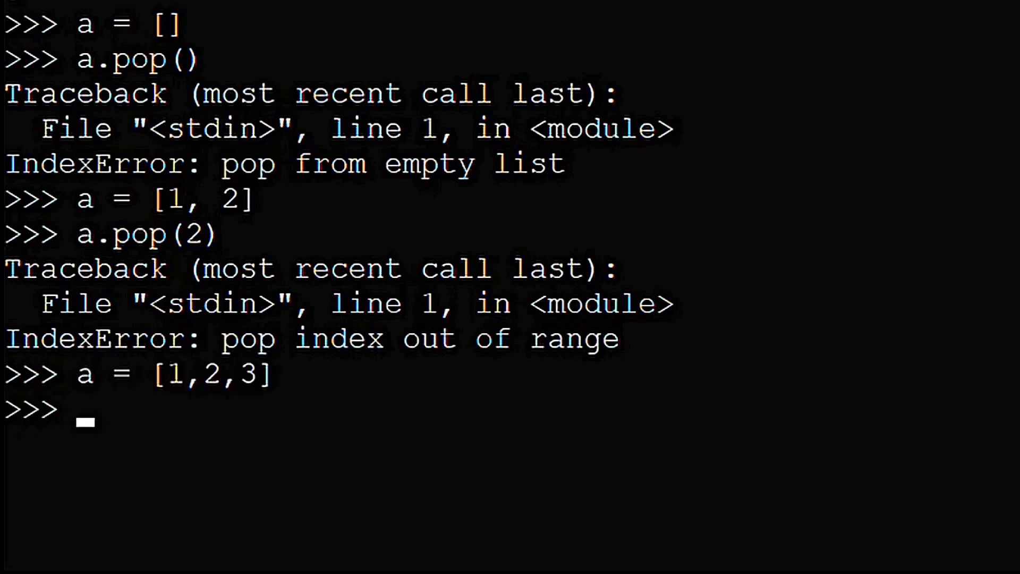
{"action": "type", "text": "a.pop(0)"}
{"action": "key", "text": "Return"}
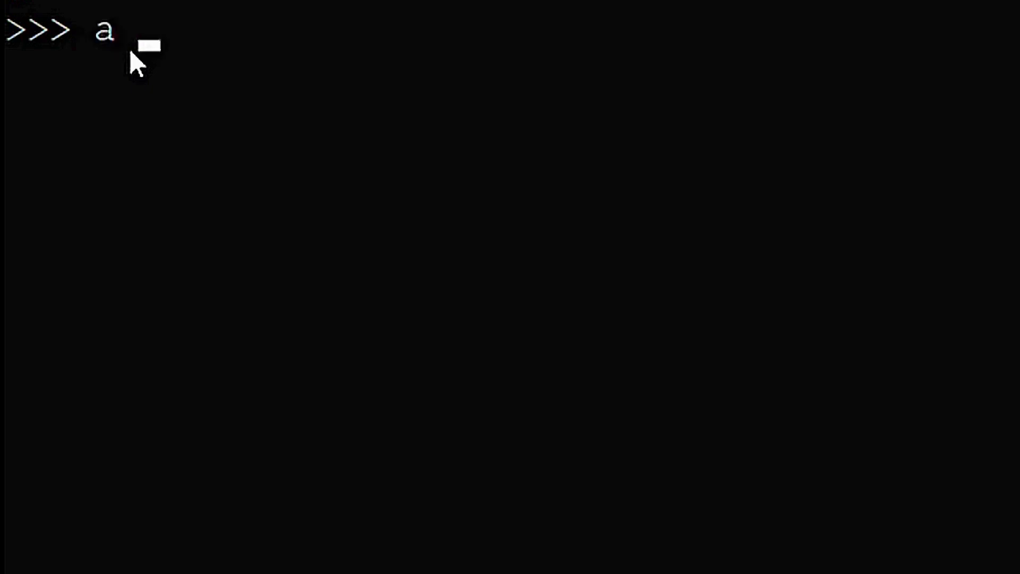
{"action": "type", "text": "=[1"}
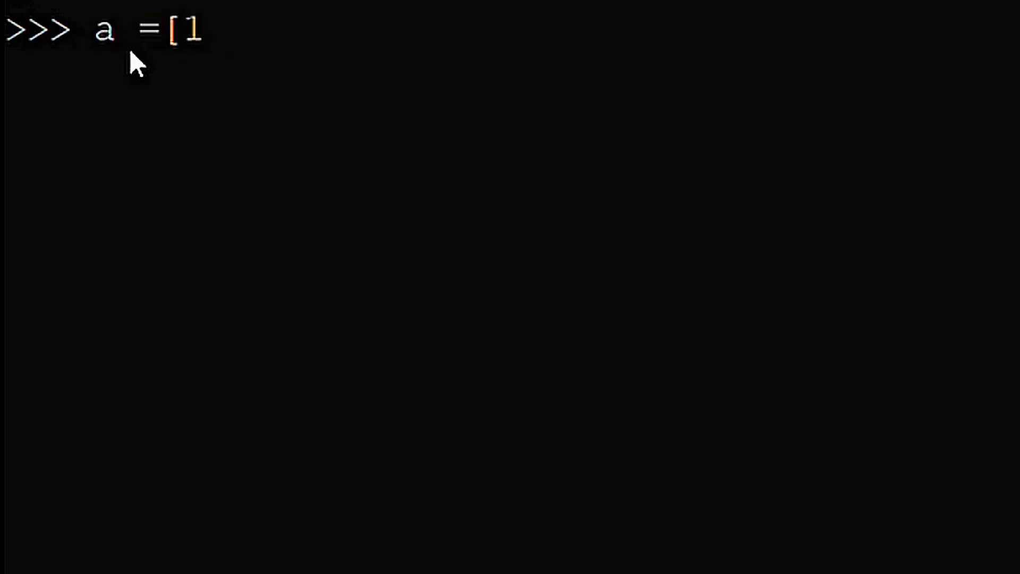
{"action": "type", "text": ",2,2,"}
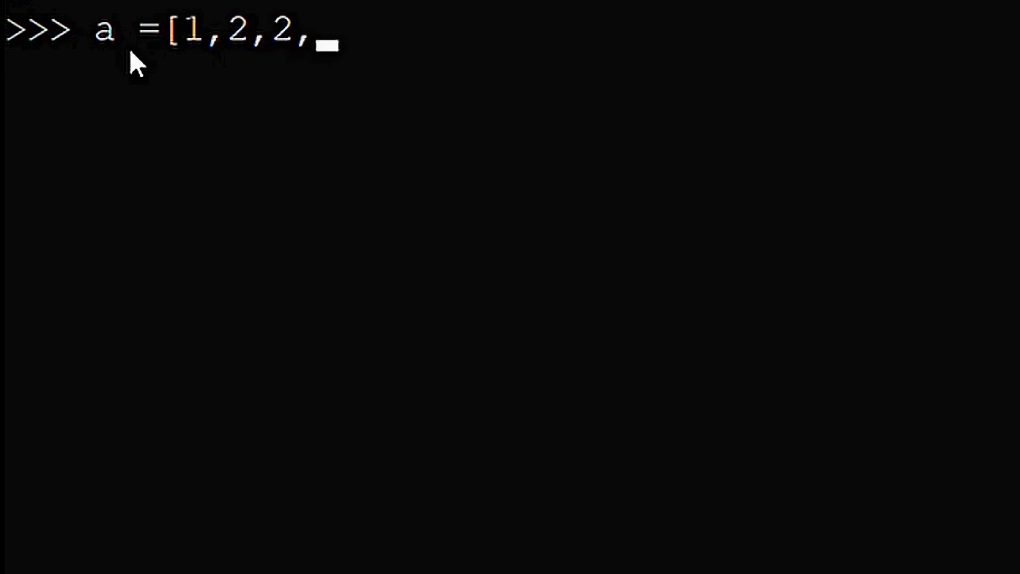
{"action": "type", "text": "3]"}
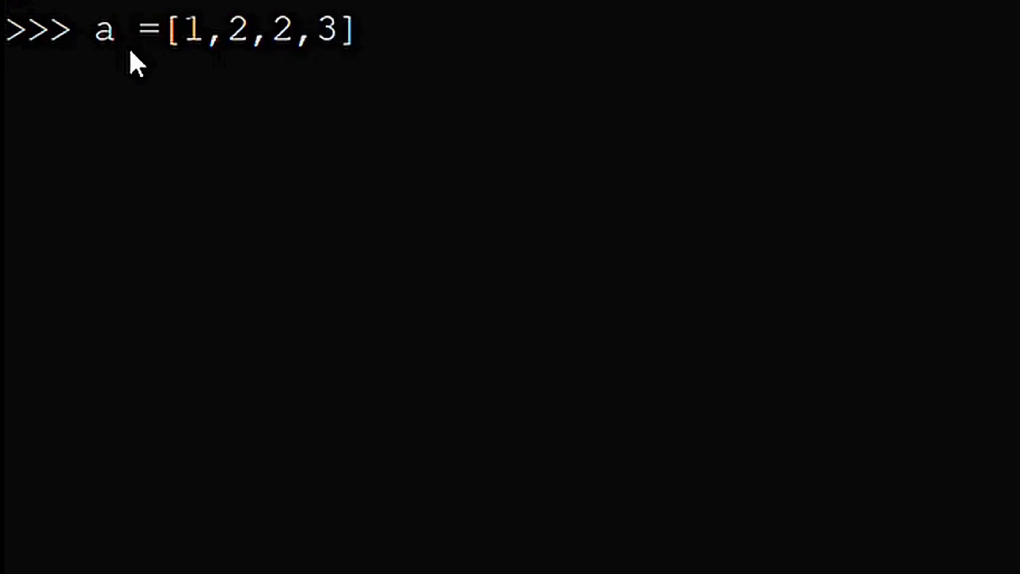
Step: Run a.remove(2) on [1,2,2,3] to get [1, 2, 3], then a.remove(4) for ValueError
{"action": "key", "text": "Return"}
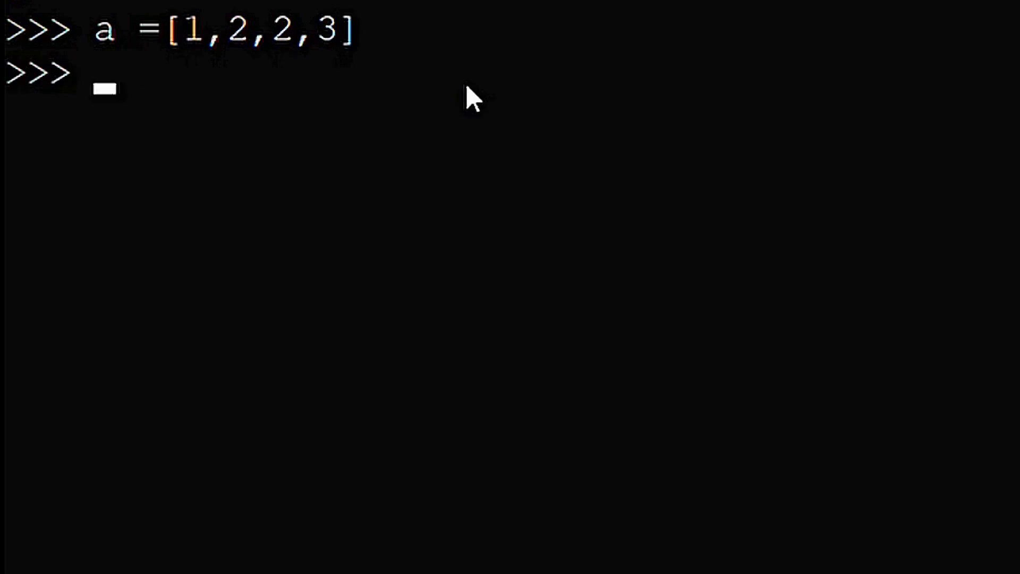
{"action": "type", "text": "a."}
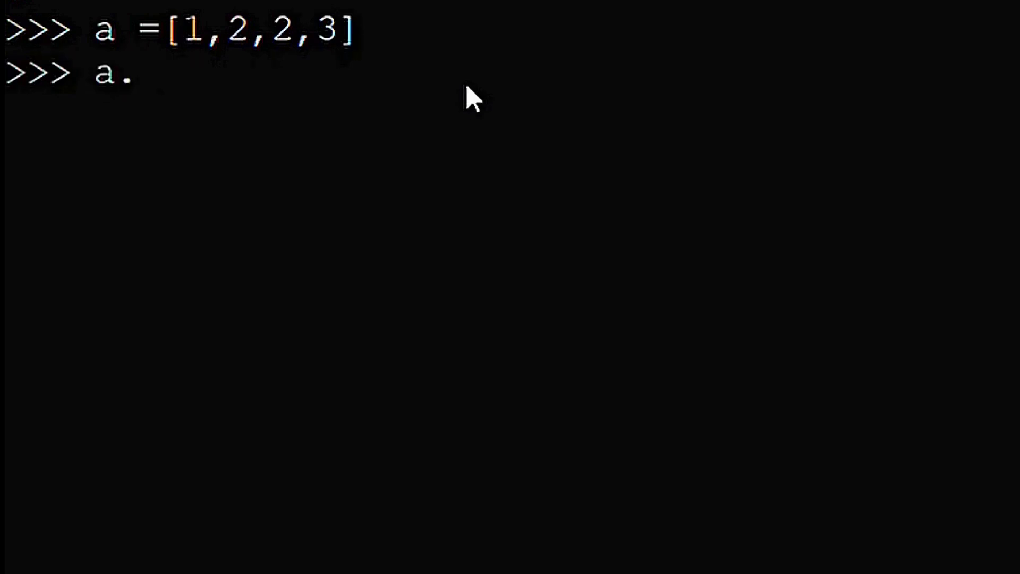
{"action": "type", "text": "remov"}
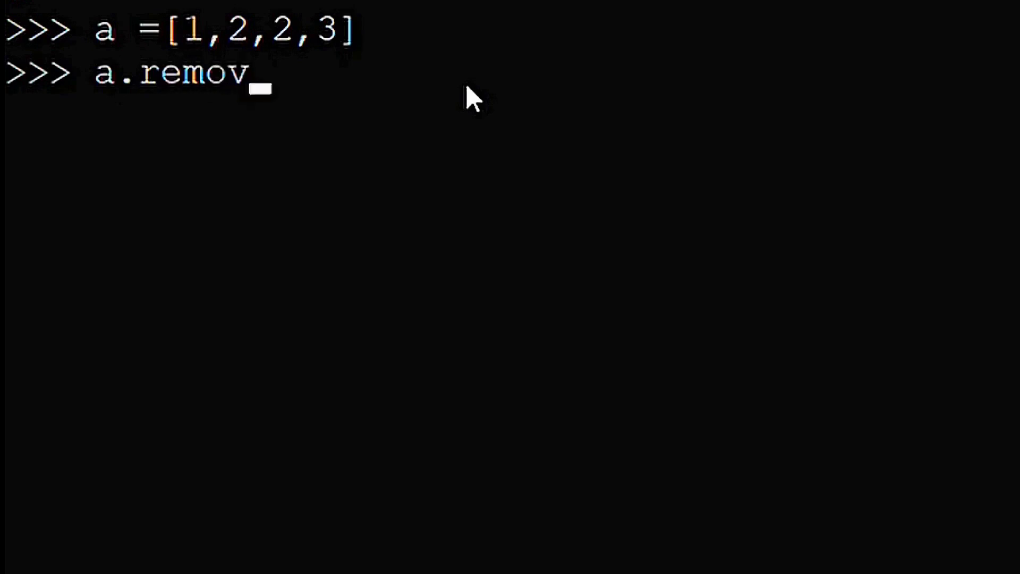
{"action": "type", "text": "e(2)"}
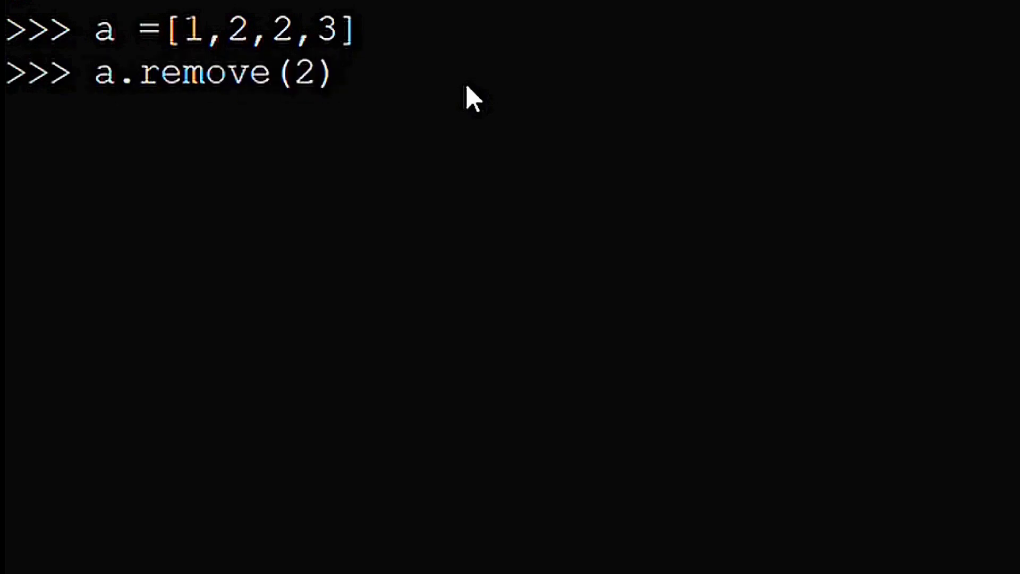
{"action": "key", "text": "Return"}
{"action": "type", "text": "a"}
{"action": "key", "text": "Return"}
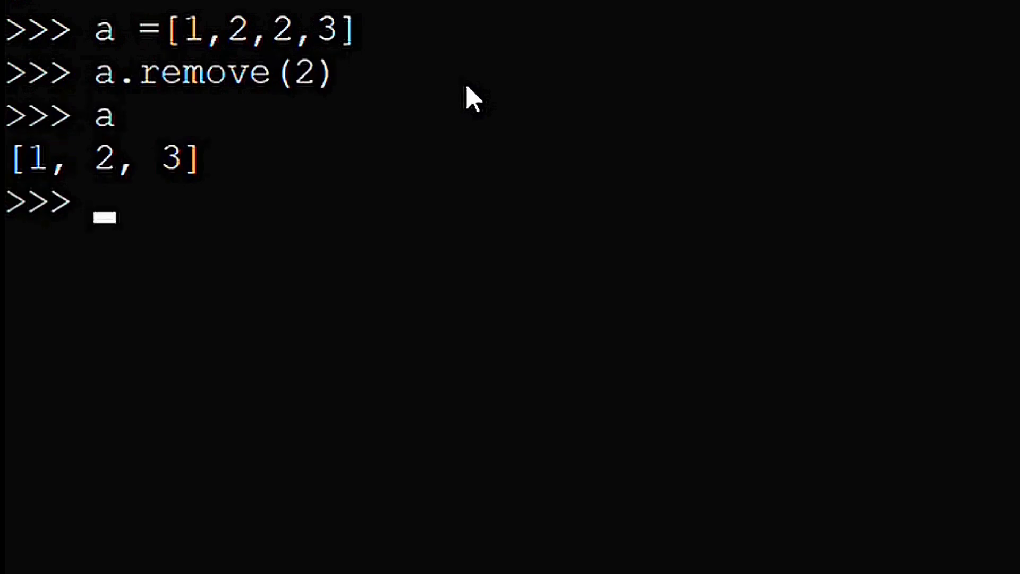
{"action": "type", "text": "a.r"}
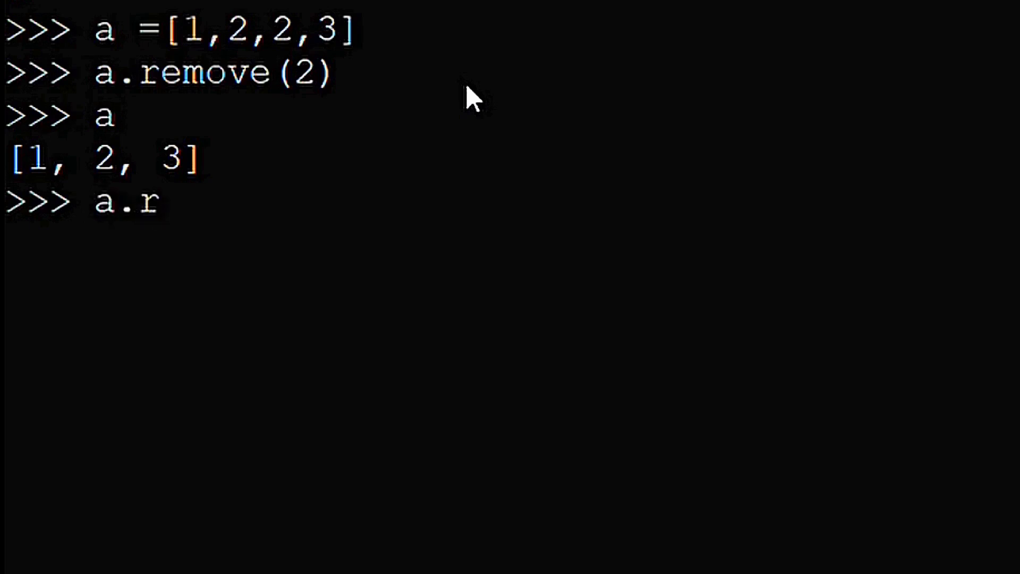
{"action": "type", "text": "emove"}
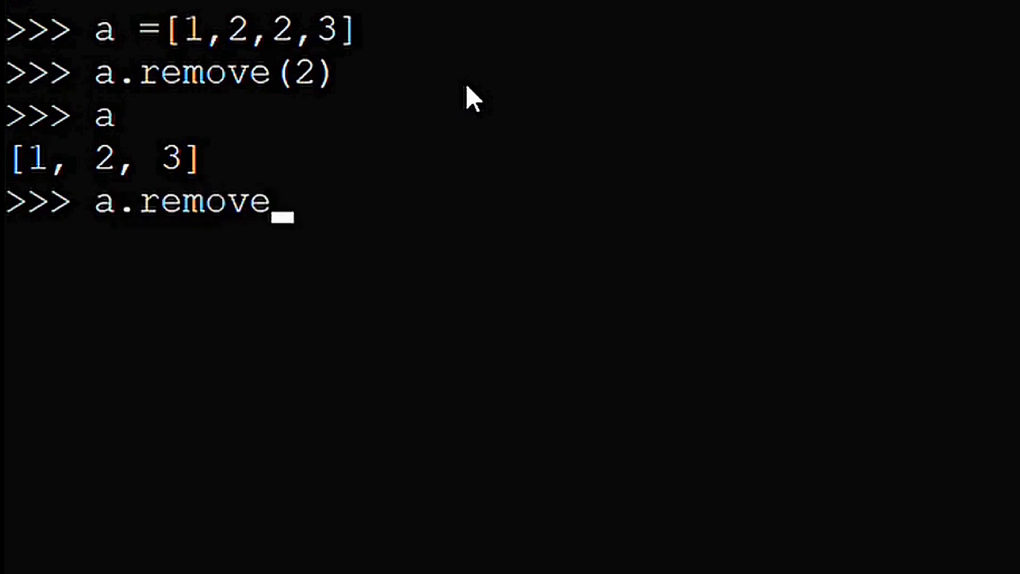
{"action": "type", "text": "(4"}
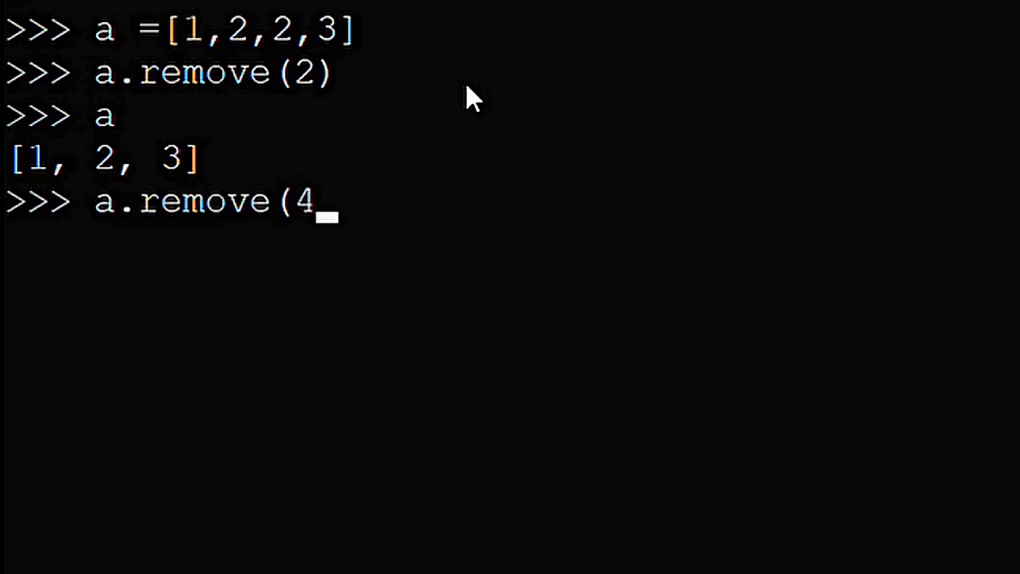
{"action": "type", "text": ")"}
{"action": "key", "text": "Return"}
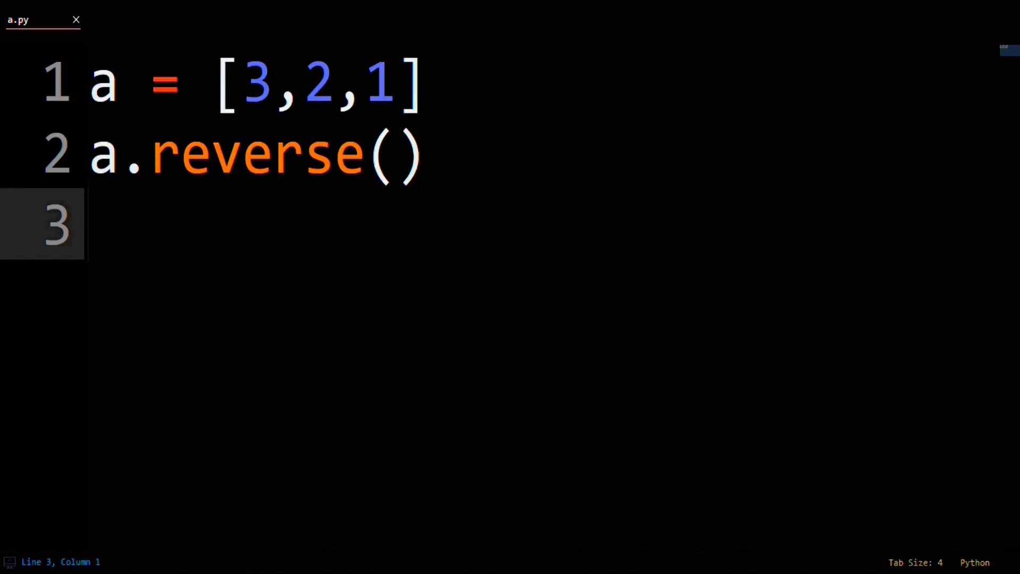
{"action": "type", "text": "#[1,2,3]"}
Step: Save a.py with a = [3,2,1], a.reverse() and its result comment
{"action": "key", "text": "Return"}
{"action": "key", "text": "Return"}
{"action": "key", "text": "ctrl+s"}
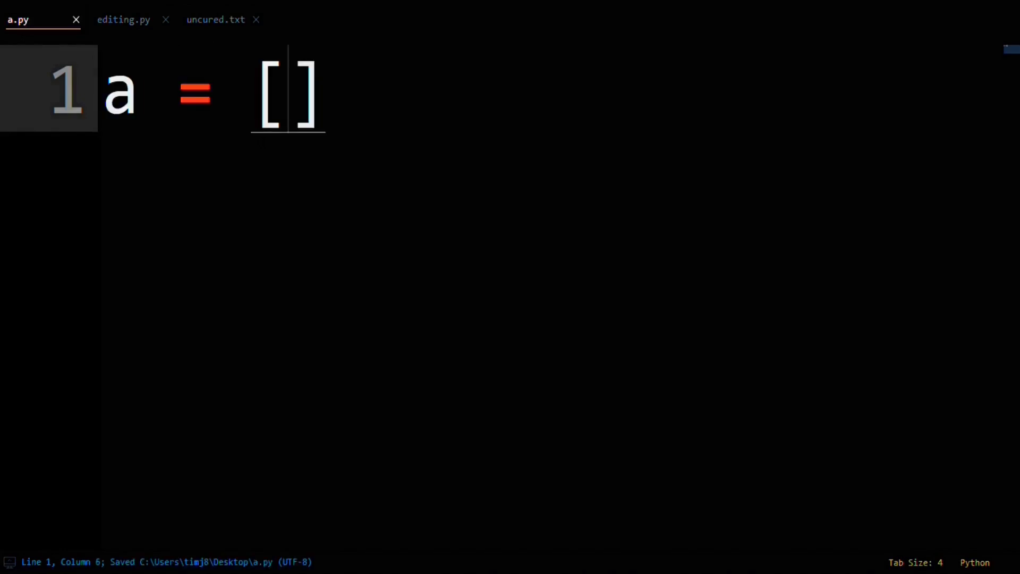
{"action": "type", "text": "3,"}
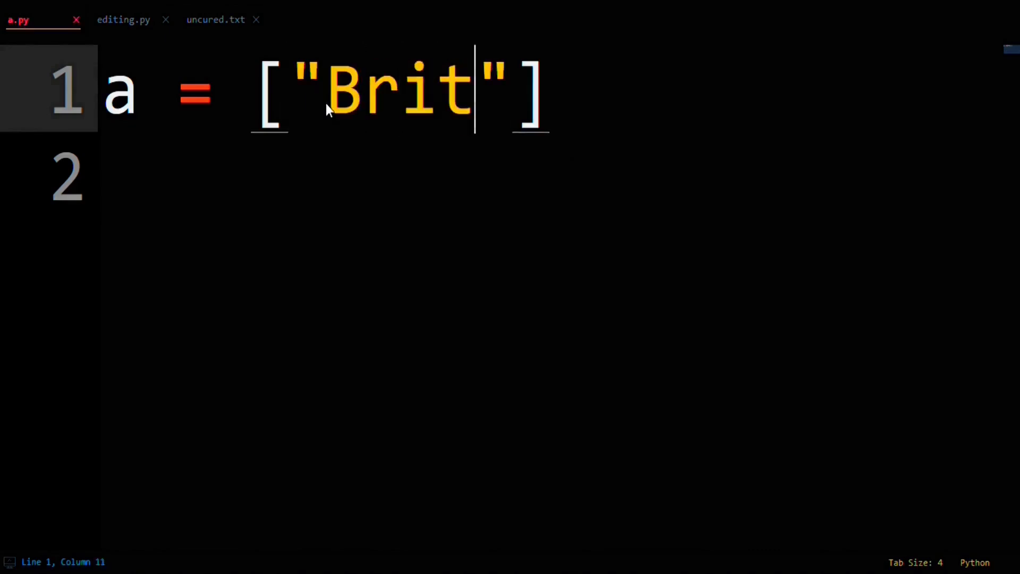
{"action": "type", "text": "ann"}
{"action": "type", "text": "y"}
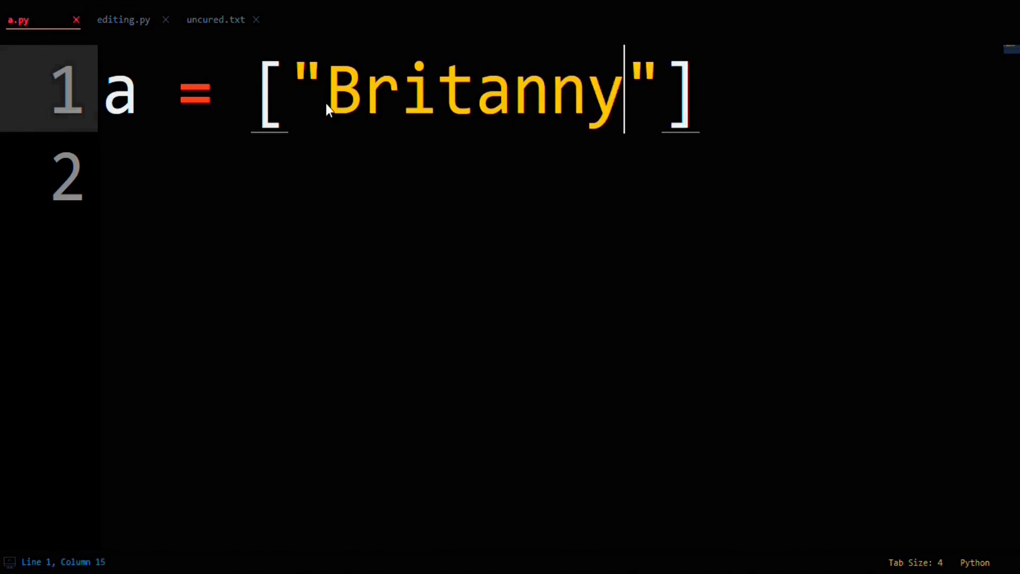
Step: Place the names "Britanny" and "Charlie" on separate lines of the list
{"action": "key", "text": "Right"}
{"action": "type", "text": ","}
{"action": "key", "text": "Return"}
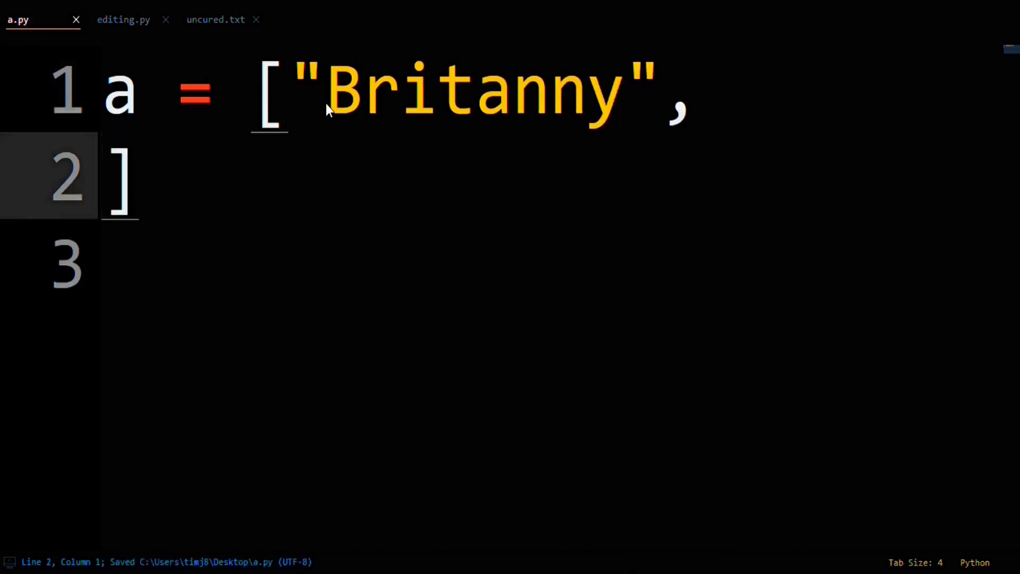
{"action": "type", "text": "\"Charli"}
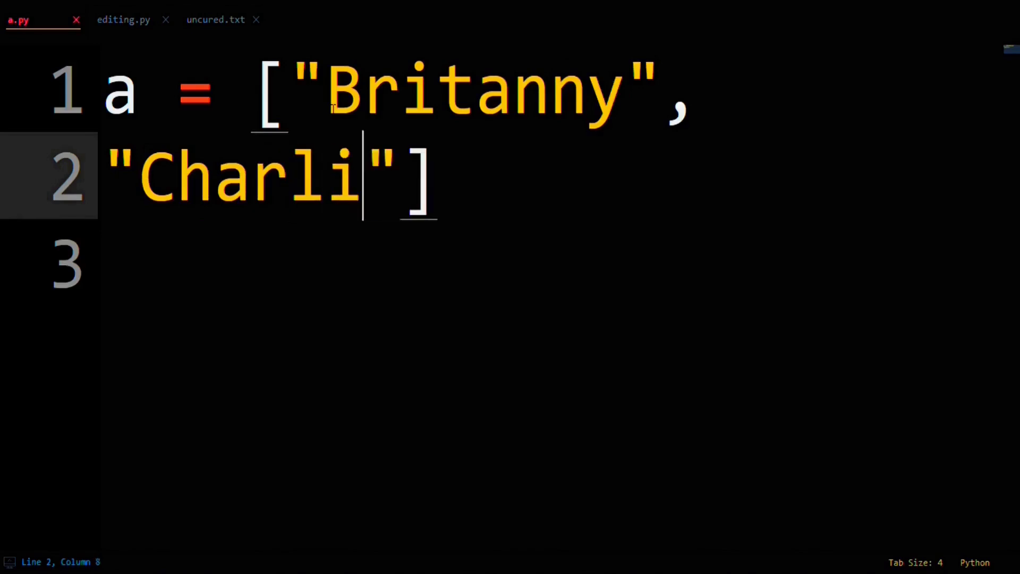
{"action": "type", "text": "e"}
{"action": "key", "text": "Right"}
{"action": "type", "text": ", "}
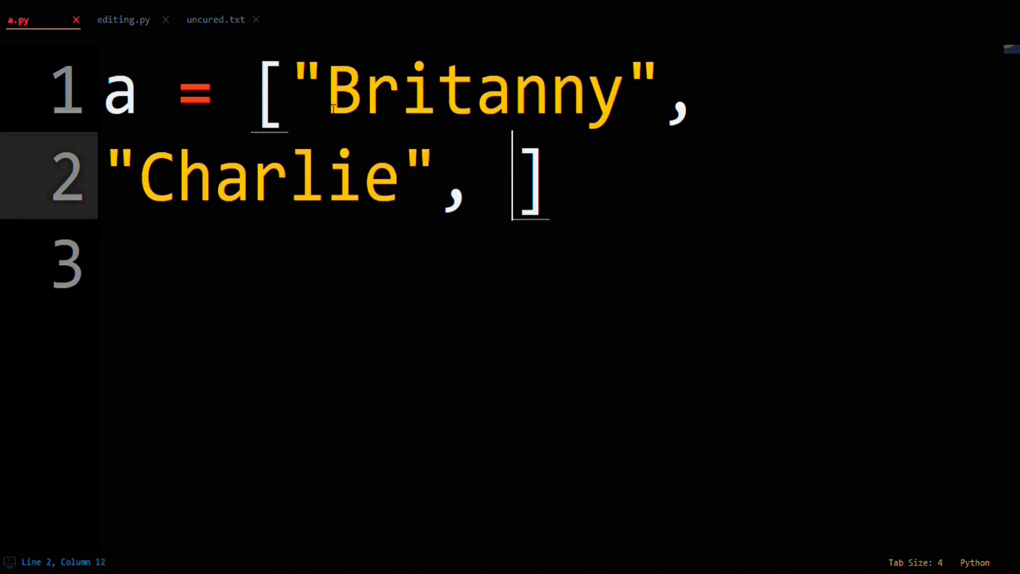